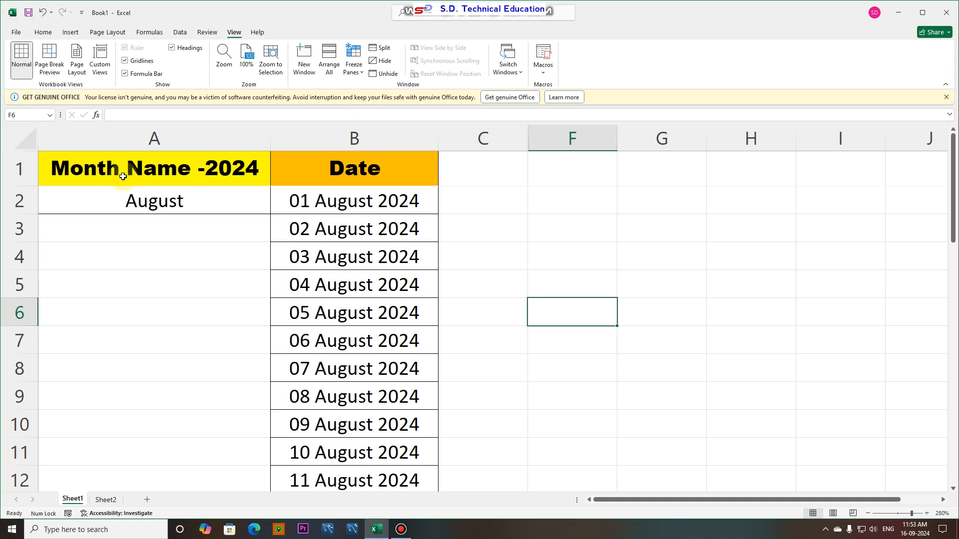
Choose March from the month list in A2 and review the dates in column B down to the last day
{"action": "left_click", "coordinate": [172, 206]}
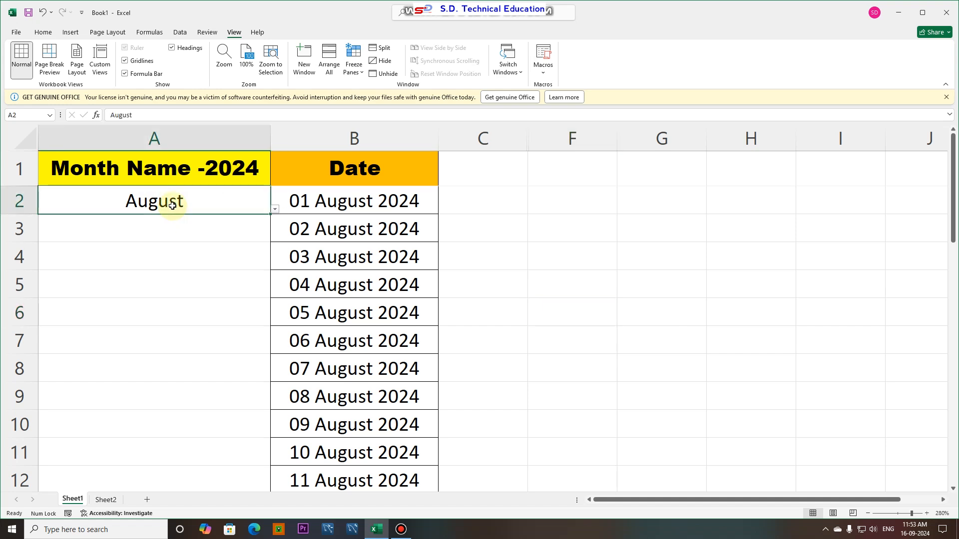
{"action": "left_click", "coordinate": [275, 209]}
{"action": "left_click_drag", "start_coordinate": [281, 291], "coordinate": [280, 243]}
{"action": "left_click", "coordinate": [67, 258]}
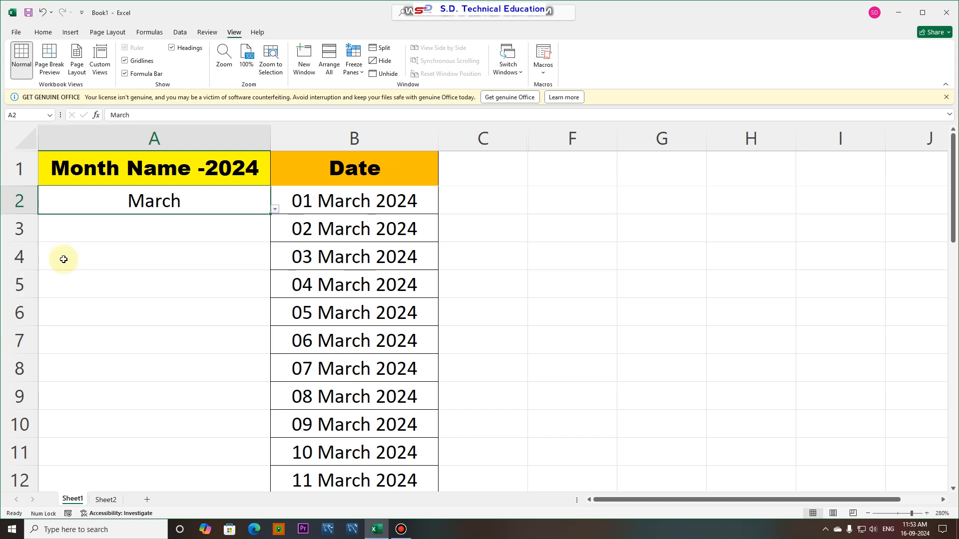
{"action": "left_click", "coordinate": [372, 199]}
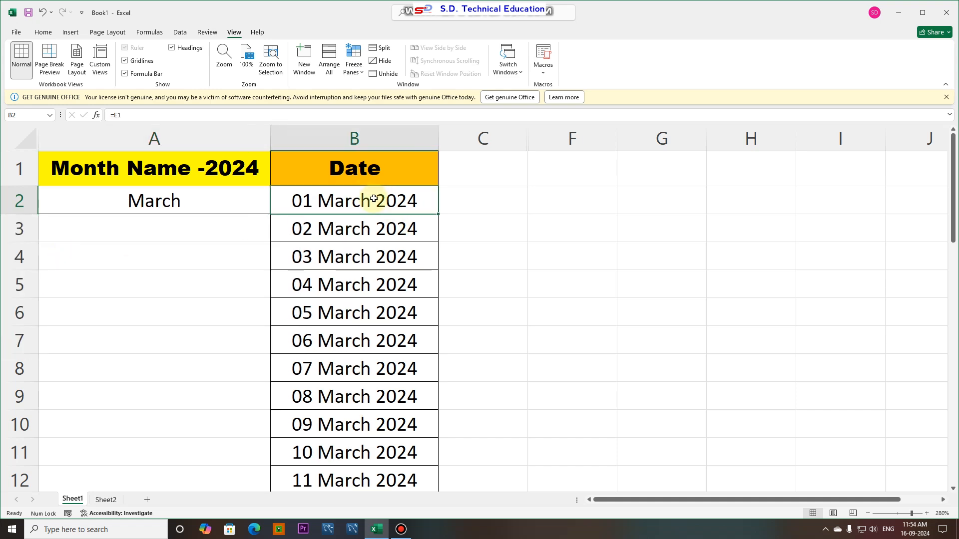
{"action": "left_click_drag", "start_coordinate": [406, 196], "coordinate": [399, 418]}
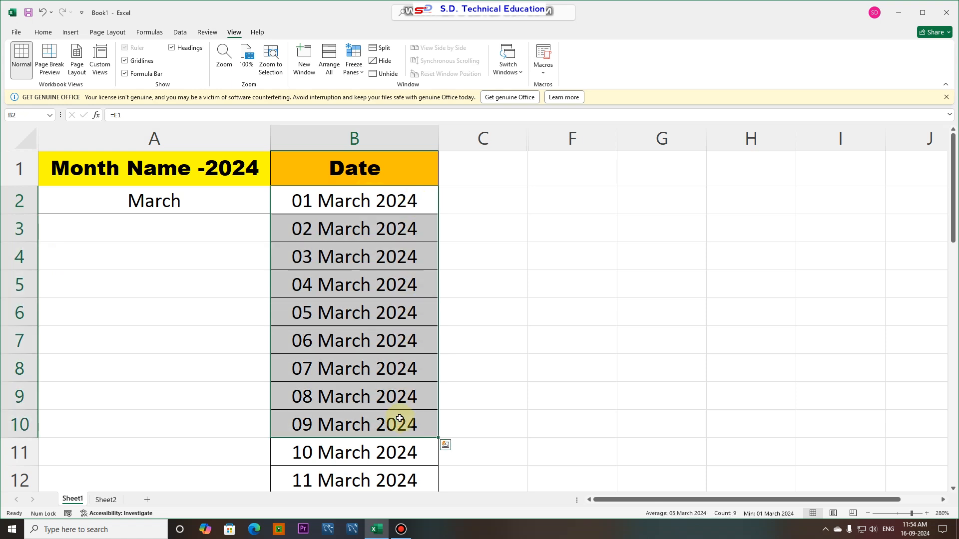
{"action": "scroll", "coordinate": [400, 419], "scroll_direction": "down", "scroll_amount": 8}
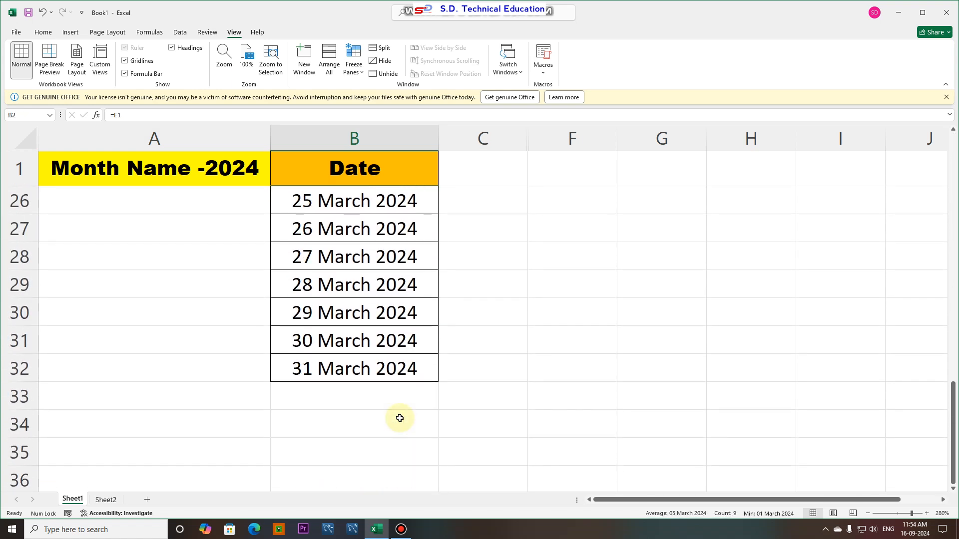
{"action": "scroll", "coordinate": [392, 368], "scroll_direction": "up", "scroll_amount": 8}
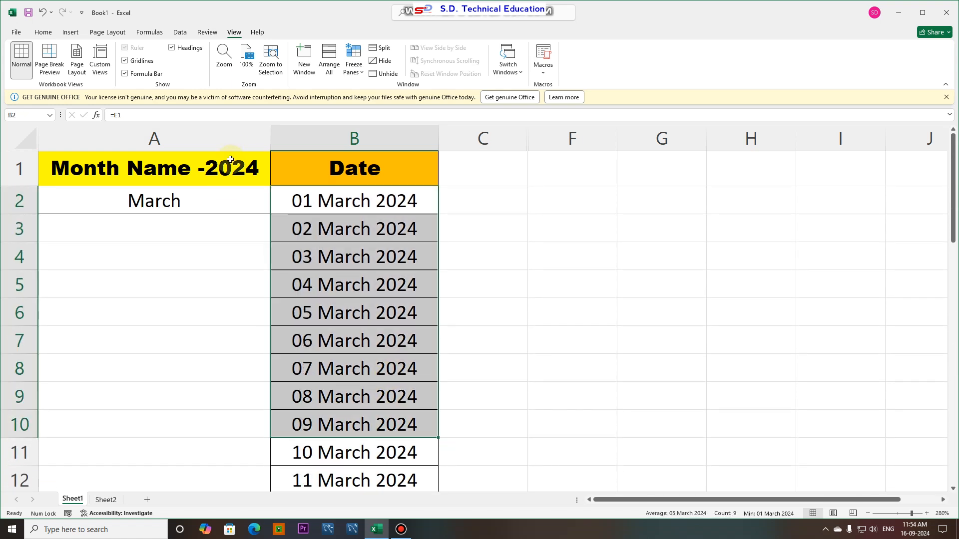
Choose June from the month list in A2 and check the dates in column B through the end of the month
{"action": "left_click", "coordinate": [252, 201]}
{"action": "left_click", "coordinate": [275, 209]}
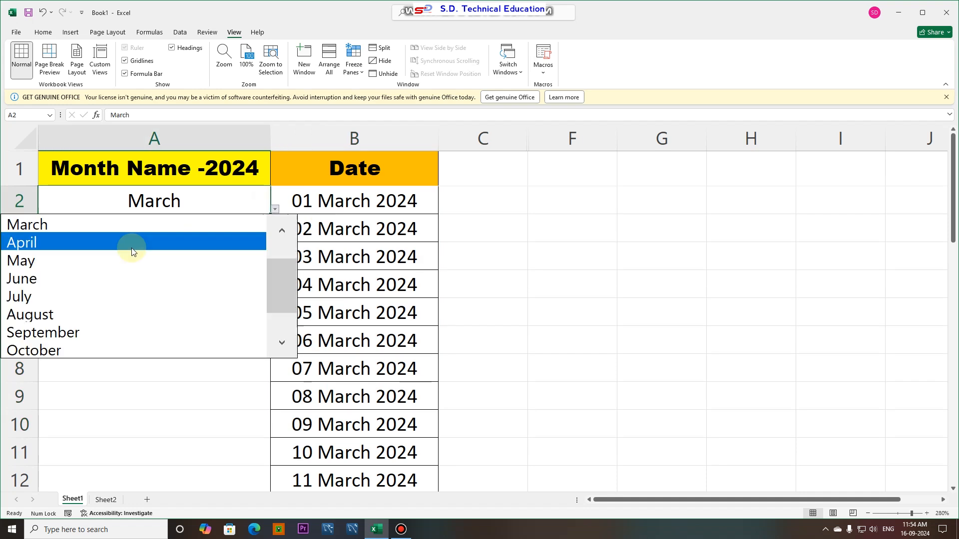
{"action": "left_click", "coordinate": [88, 278]}
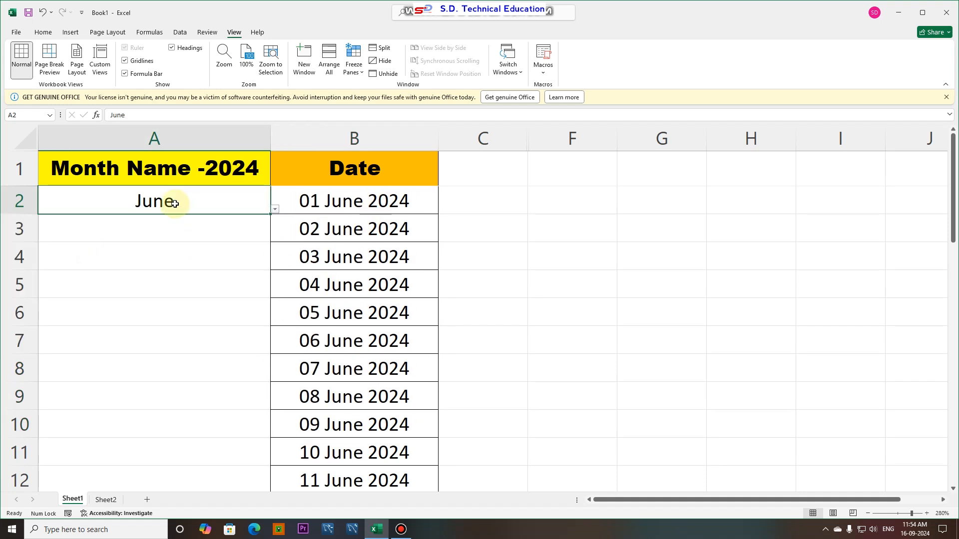
{"action": "scroll", "coordinate": [371, 233], "scroll_direction": "down", "scroll_amount": 10}
{"action": "scroll", "coordinate": [384, 277], "scroll_direction": "up", "scroll_amount": 10}
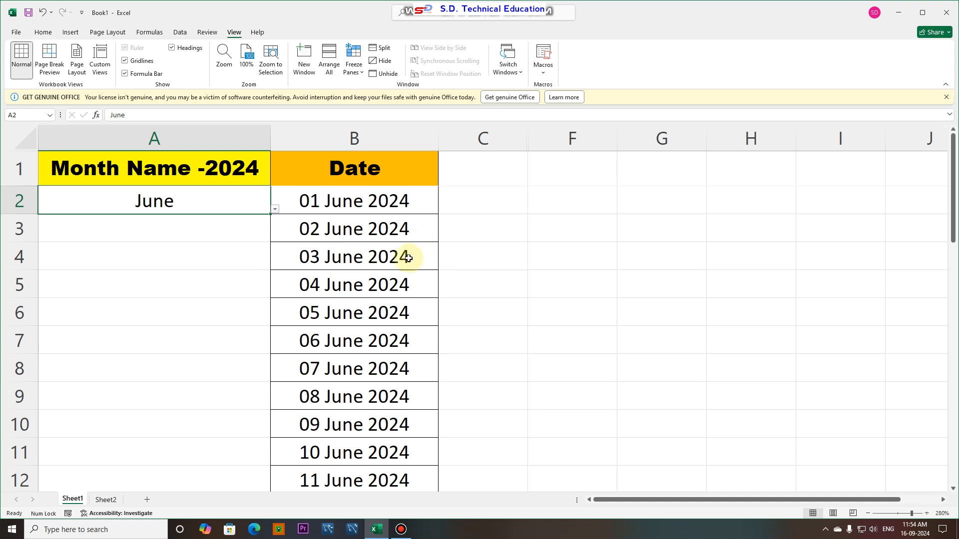
Launch another Excel window and create a new blank workbook
{"action": "left_click", "coordinate": [79, 534]}
{"action": "key", "text": "Escape"}
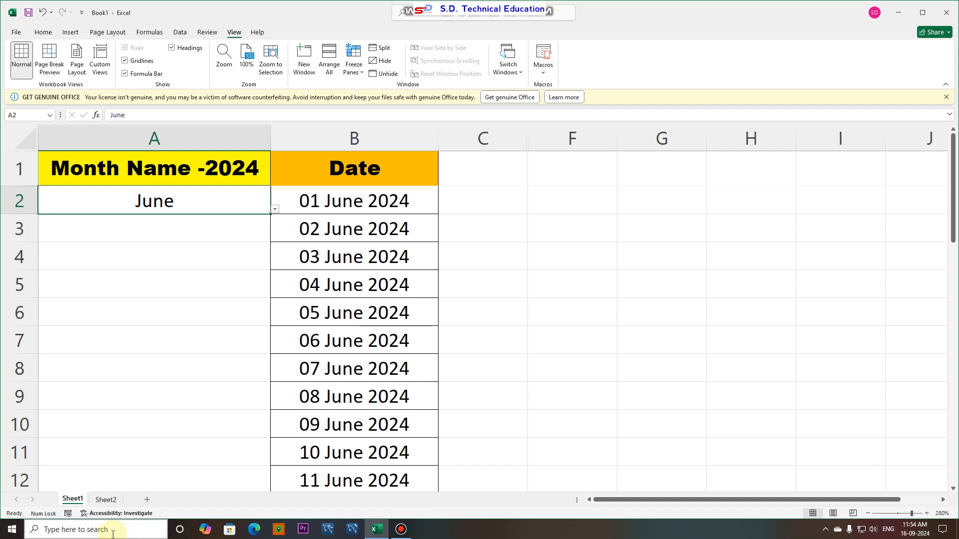
{"action": "left_click", "coordinate": [67, 536]}
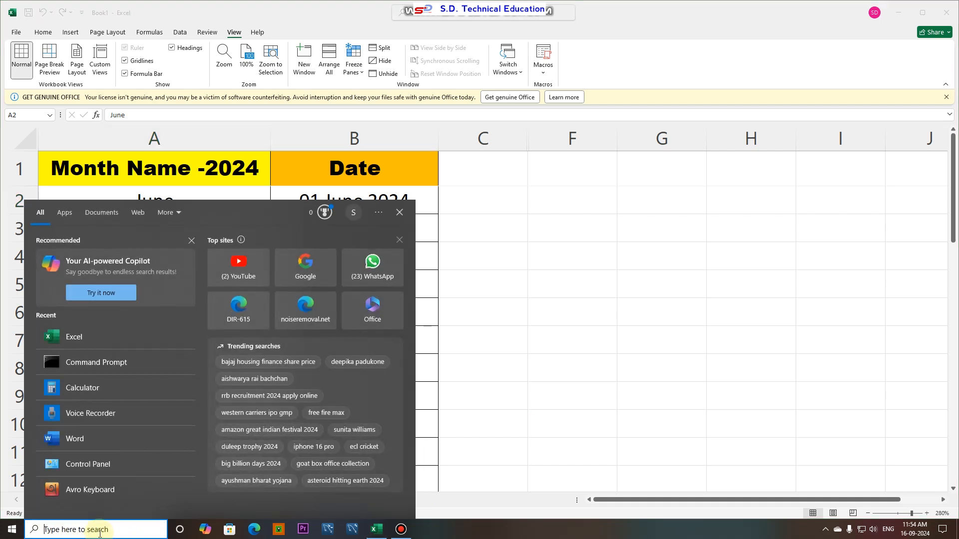
{"action": "type", "text": "excel"}
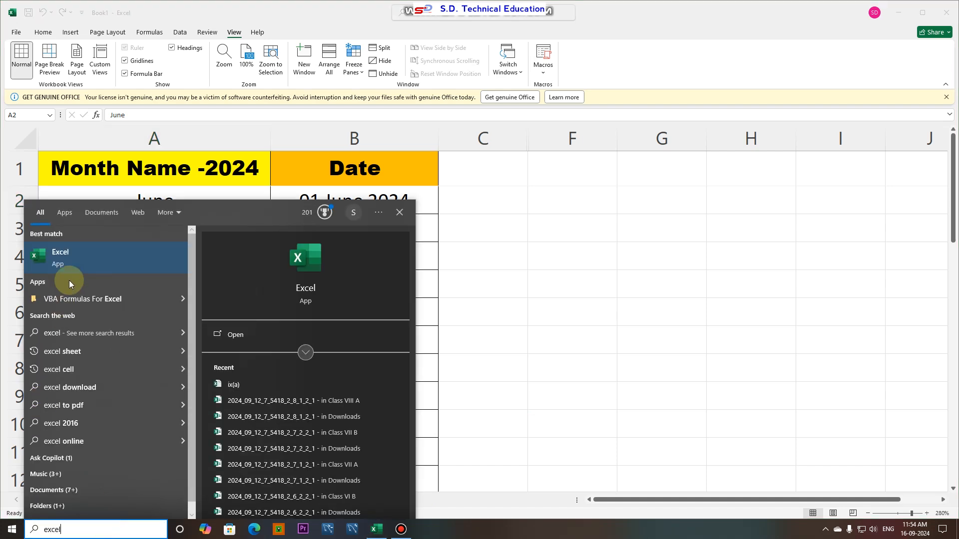
{"action": "left_click", "coordinate": [64, 252]}
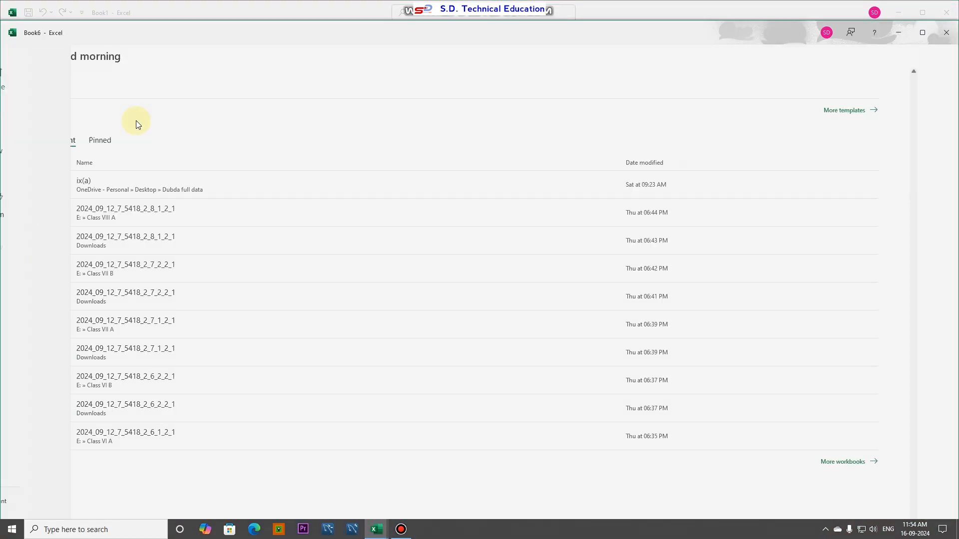
{"action": "left_click", "coordinate": [134, 124]}
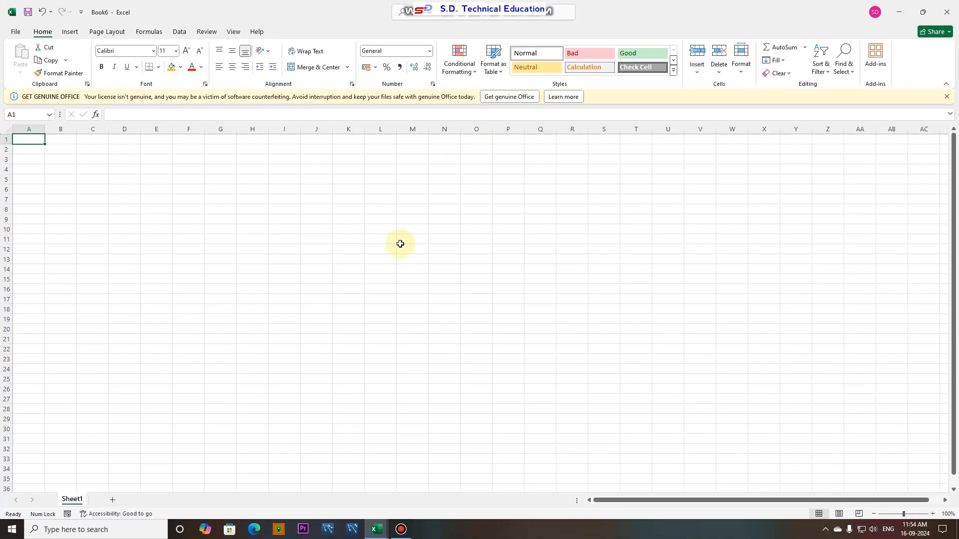
Widen column A to more than twice its width and enter the heading "Month name-2024" in A1
{"action": "scroll", "coordinate": [364, 321], "scroll_direction": "up", "scroll_amount": 4}
{"action": "scroll", "coordinate": [375, 380], "scroll_direction": "up", "scroll_amount": 16}
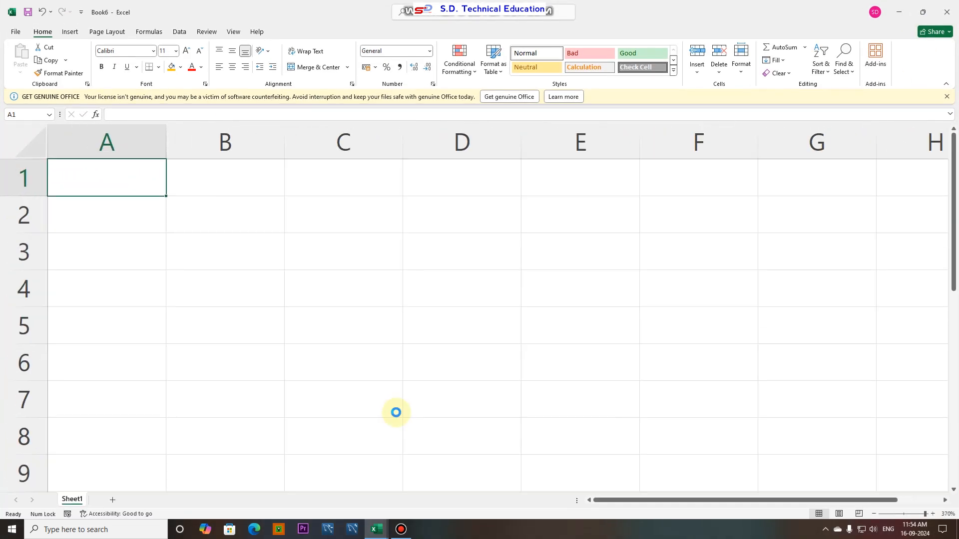
{"action": "left_click_drag", "start_coordinate": [179, 144], "coordinate": [351, 146]}
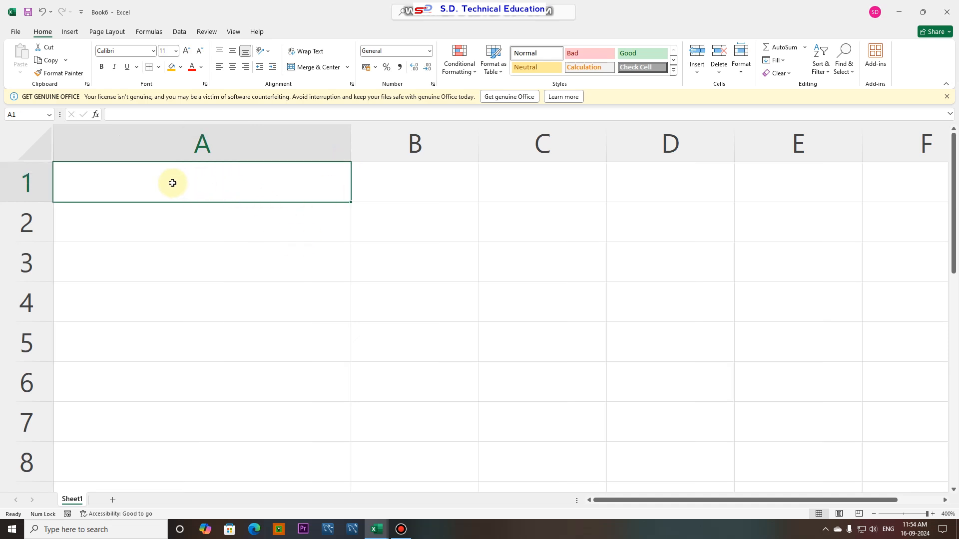
{"action": "type", "text": "m"}
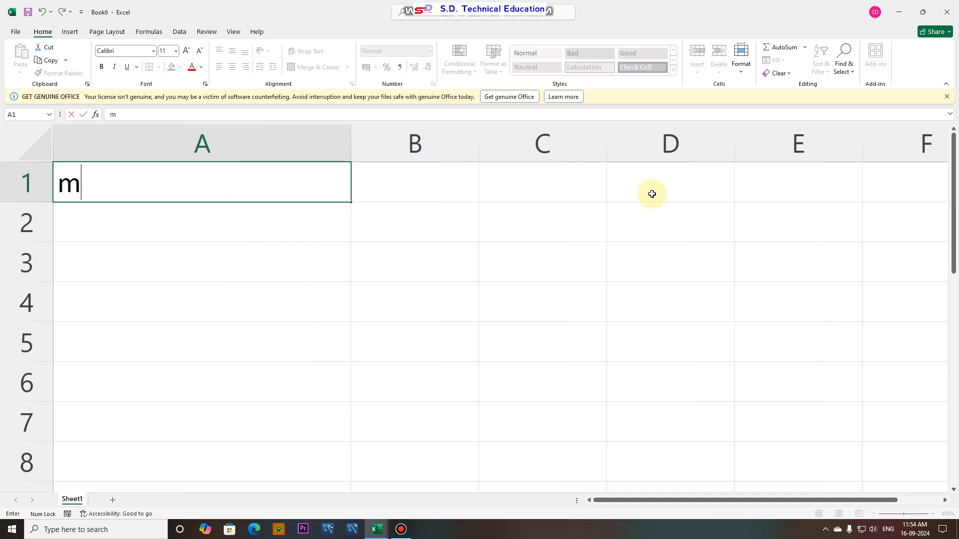
{"action": "type", "text": "onth na"}
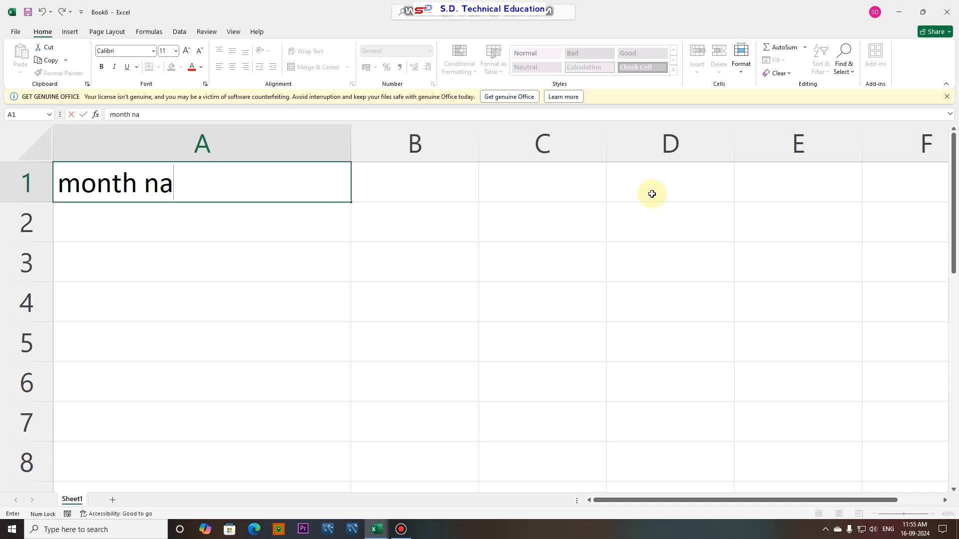
{"action": "type", "text": "me-2024"}
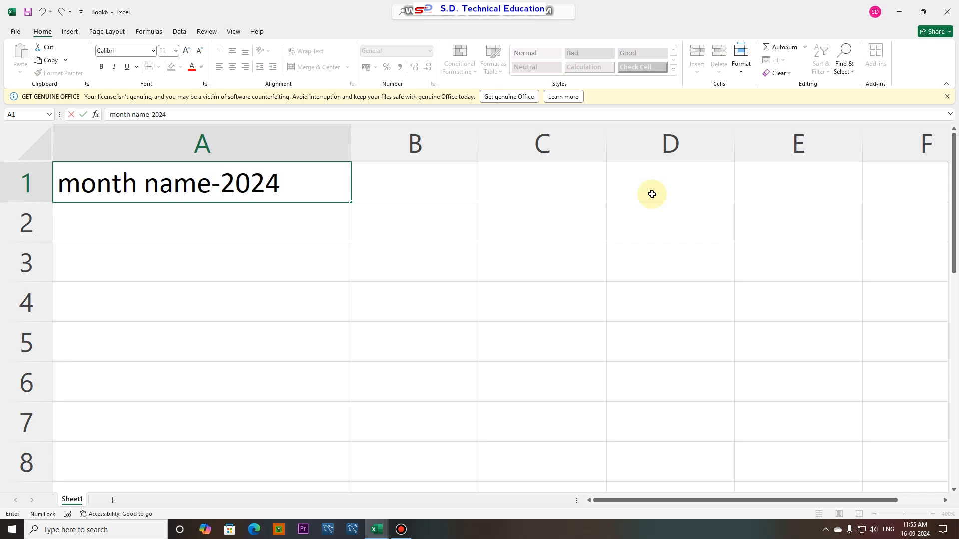
{"action": "key", "text": "Return"}
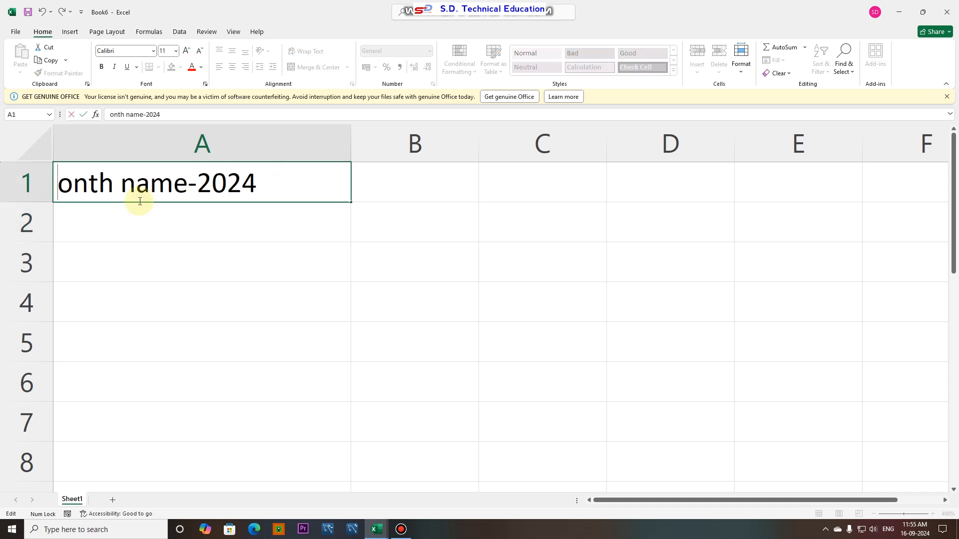
{"action": "type", "text": "M"}
{"action": "key", "text": "Return"}
Fill the heading cell A1 with yellow
{"action": "left_click", "coordinate": [193, 186]}
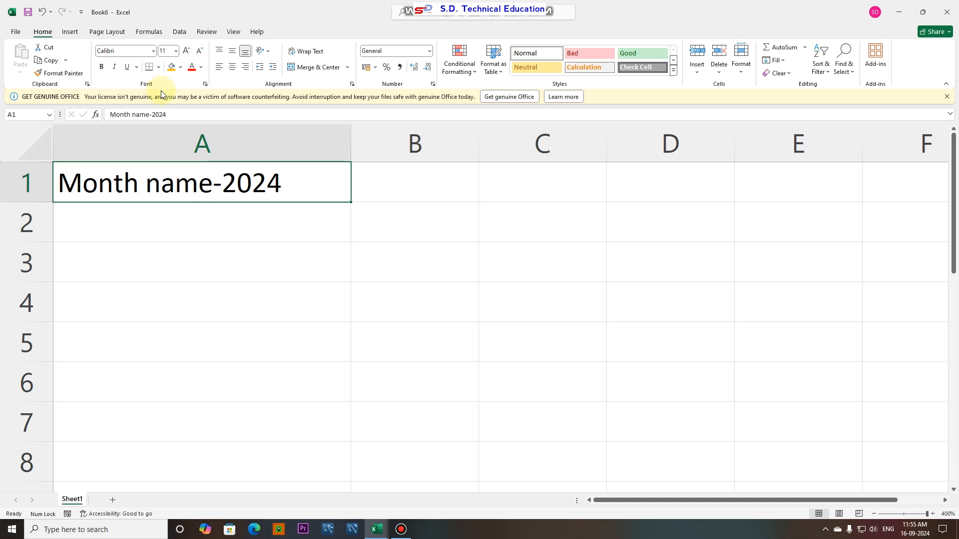
{"action": "left_click", "coordinate": [180, 67]}
{"action": "left_click", "coordinate": [195, 159]}
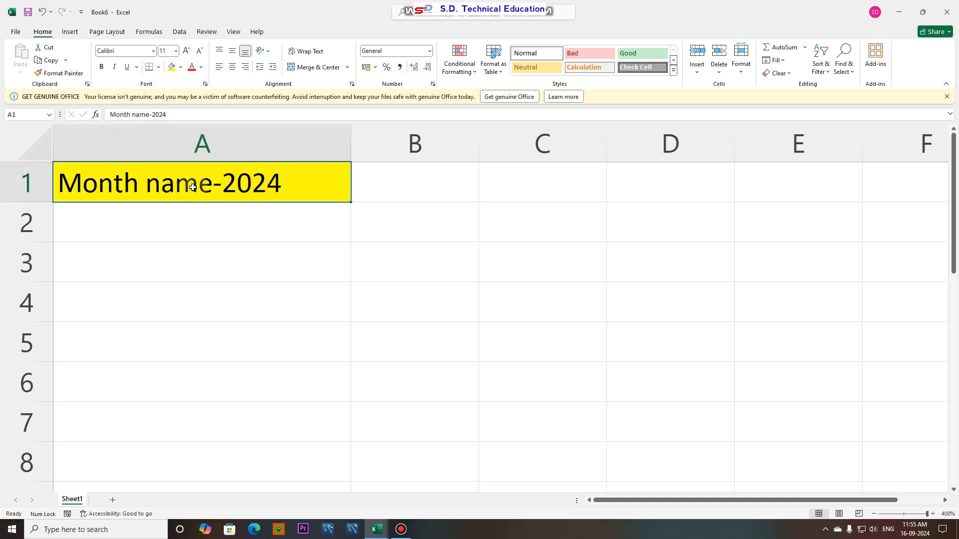
Apply all borders to A1:A2 and centre their contents horizontally
{"action": "left_click_drag", "start_coordinate": [189, 185], "coordinate": [188, 229]}
{"action": "left_click", "coordinate": [158, 67]}
{"action": "left_click", "coordinate": [177, 167]}
{"action": "left_click", "coordinate": [233, 67]}
{"action": "left_click", "coordinate": [194, 238]}
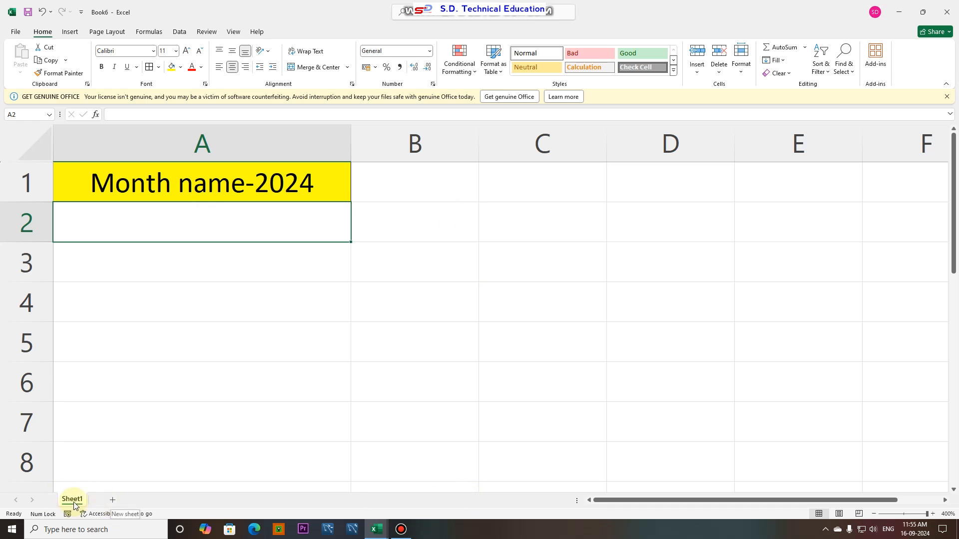
Add a second worksheet and enter January in its cell B1
{"action": "left_click", "coordinate": [112, 503]}
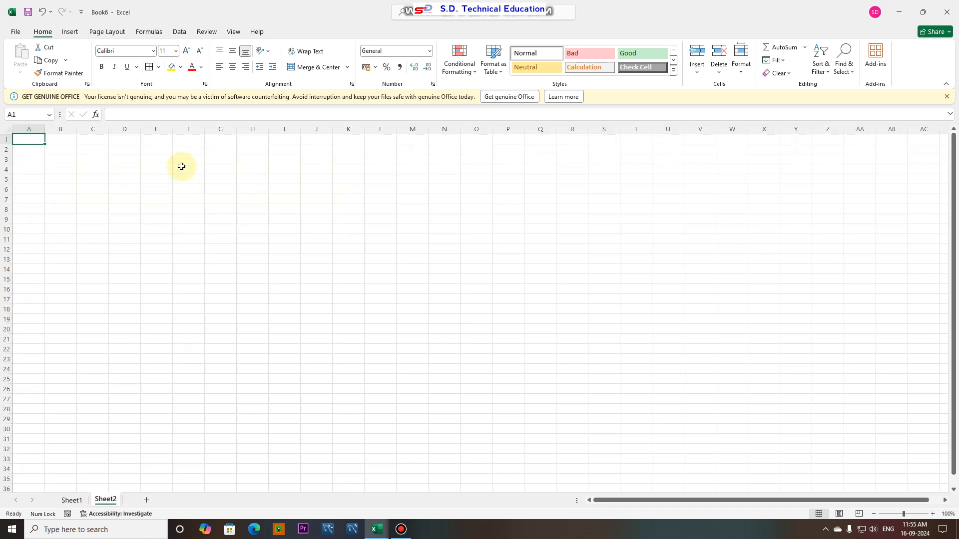
{"action": "scroll", "coordinate": [137, 206], "scroll_direction": "up", "scroll_amount": 10}
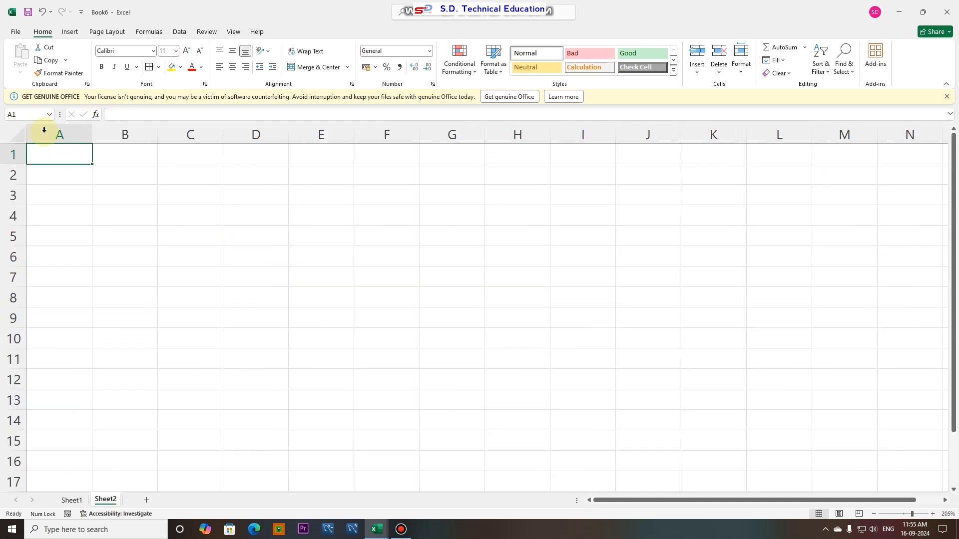
{"action": "left_click", "coordinate": [170, 161]}
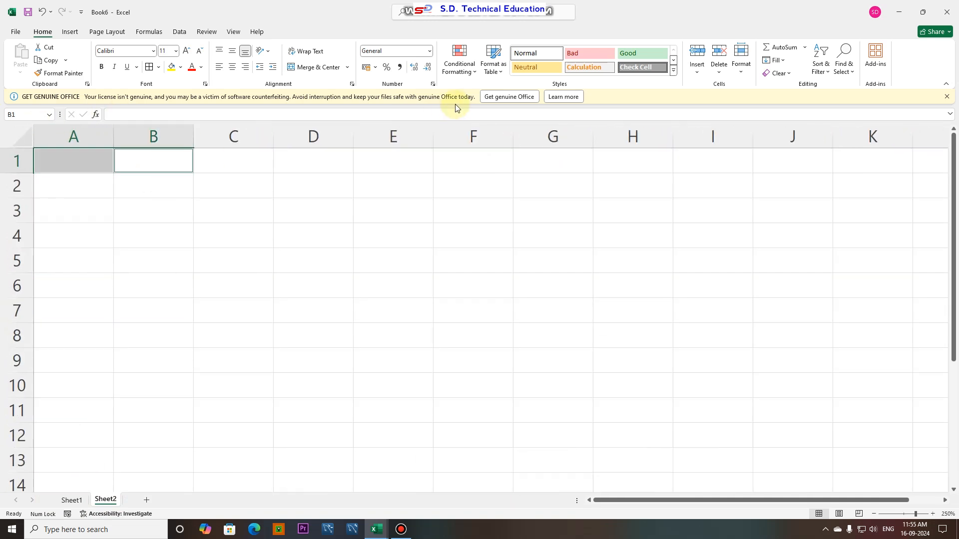
{"action": "type", "text": "January"}
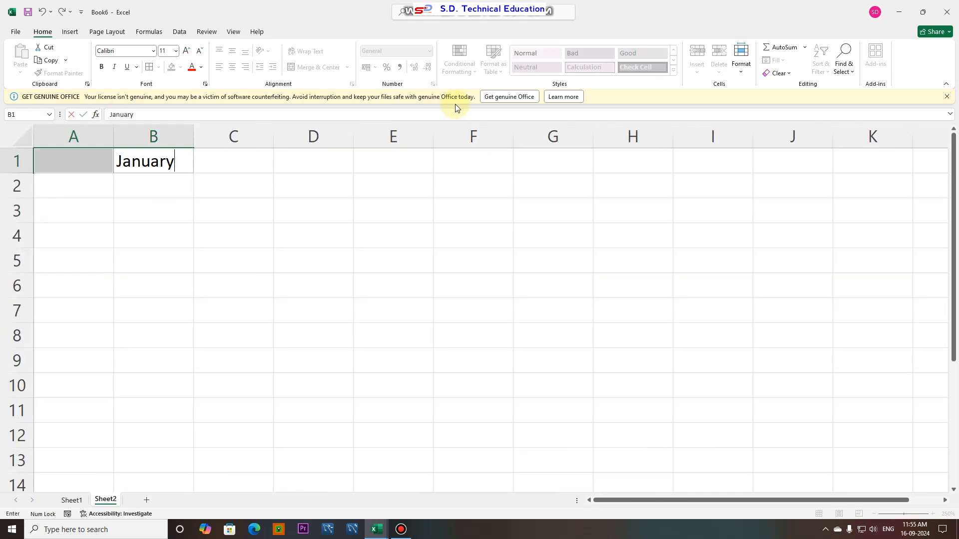
{"action": "key", "text": "Return"}
Fill the month names from January in B1 down to December in B12 and widen column B to fit them
{"action": "left_click", "coordinate": [185, 213]}
{"action": "left_click", "coordinate": [180, 165]}
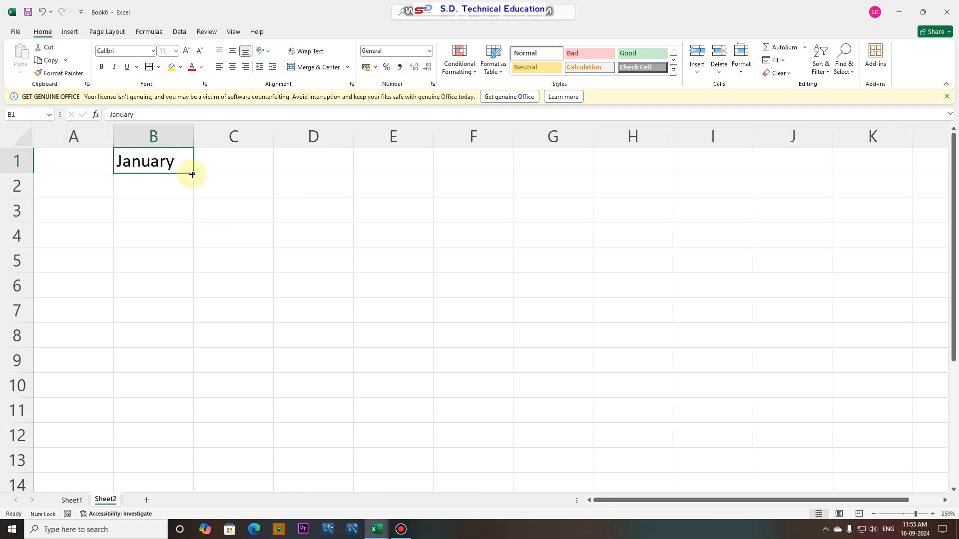
{"action": "left_click_drag", "start_coordinate": [193, 174], "coordinate": [194, 443]}
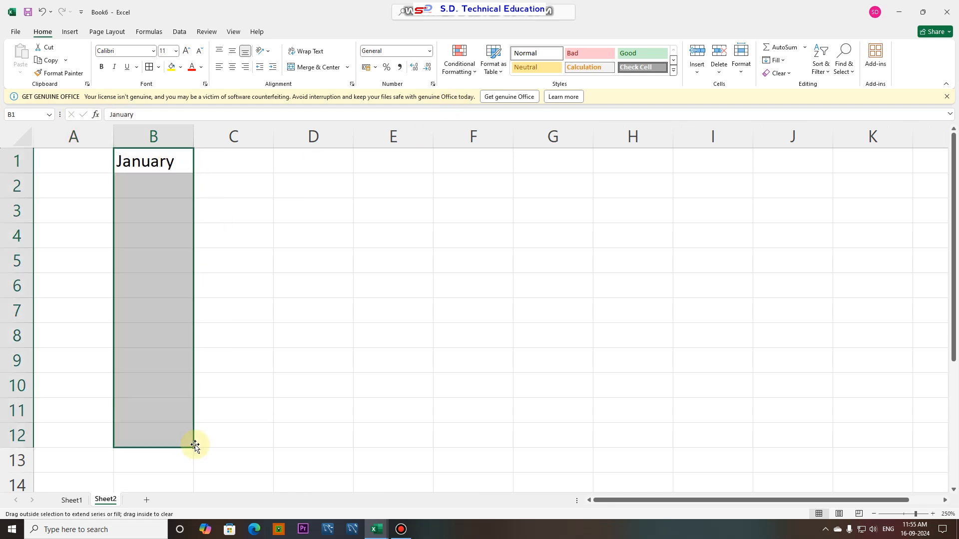
{"action": "left_click_drag", "start_coordinate": [194, 141], "coordinate": [239, 138]}
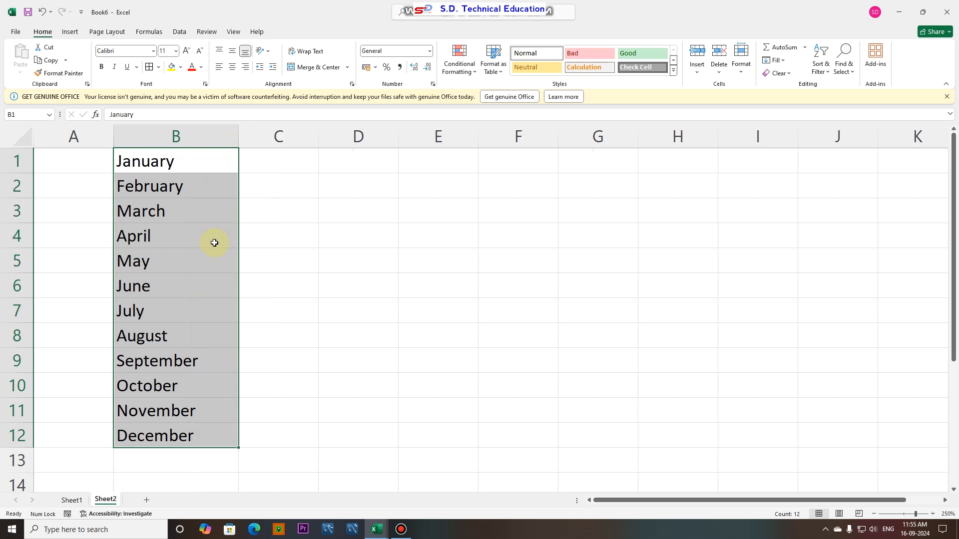
{"action": "left_click", "coordinate": [212, 260]}
{"action": "left_click_drag", "start_coordinate": [174, 161], "coordinate": [187, 432]}
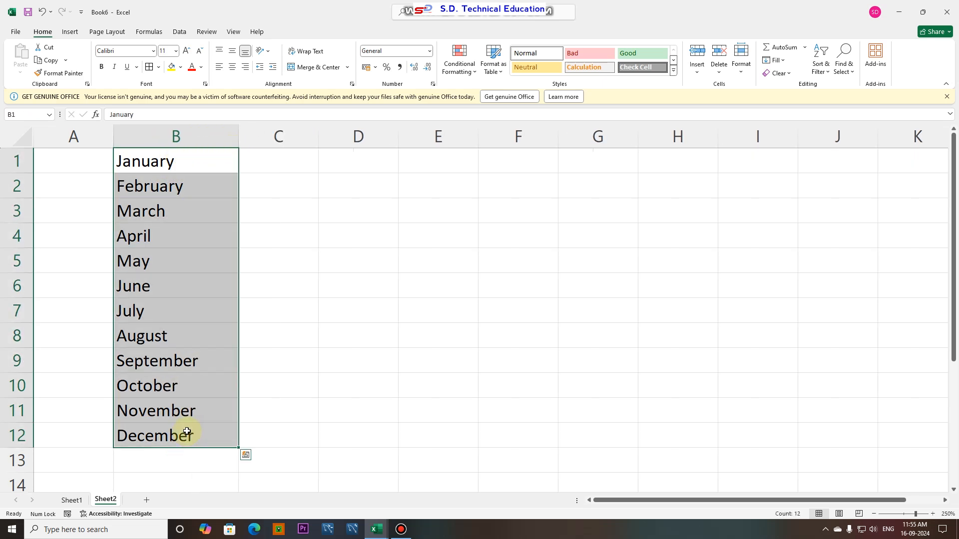
Set up data validation on Sheet1's cell A2 with List as the allowed type
{"action": "left_click", "coordinate": [70, 501]}
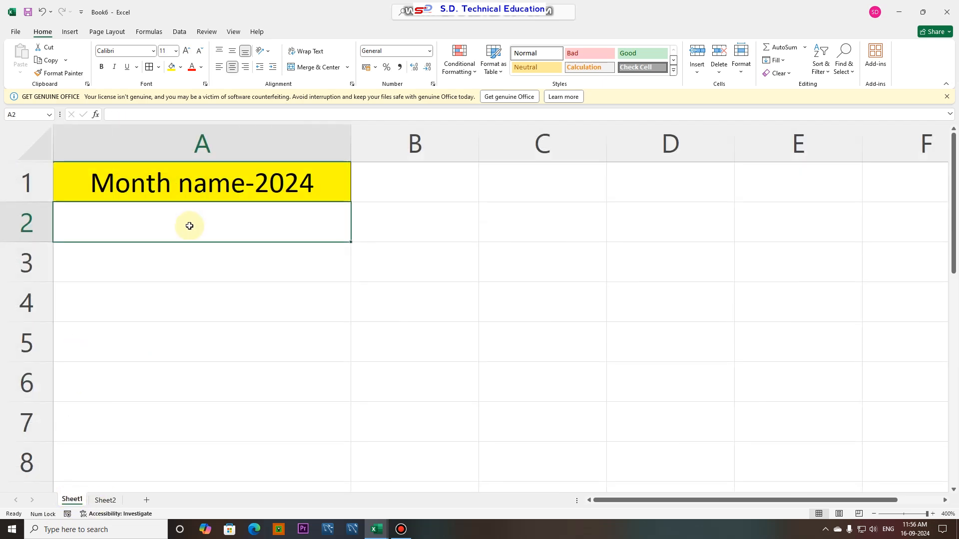
{"action": "left_click", "coordinate": [181, 35]}
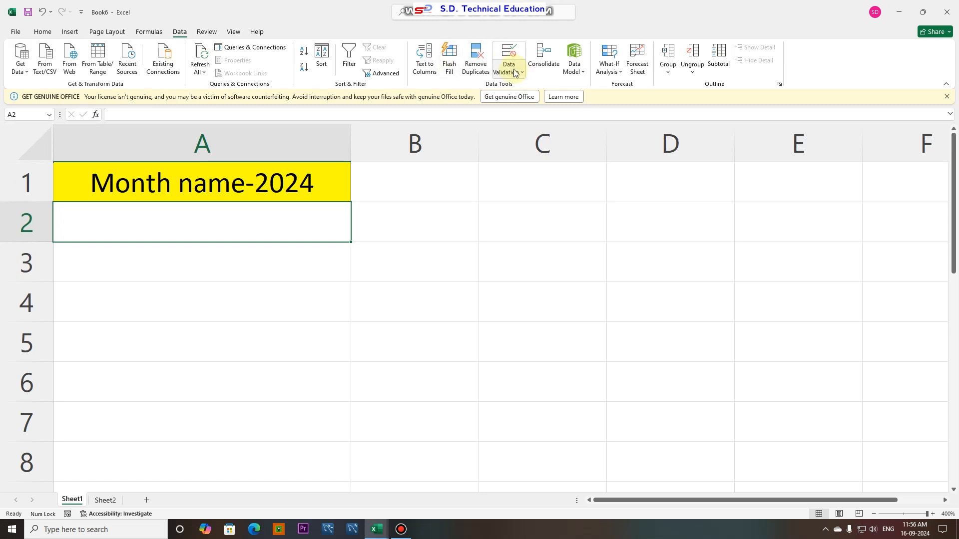
{"action": "left_click", "coordinate": [515, 73]}
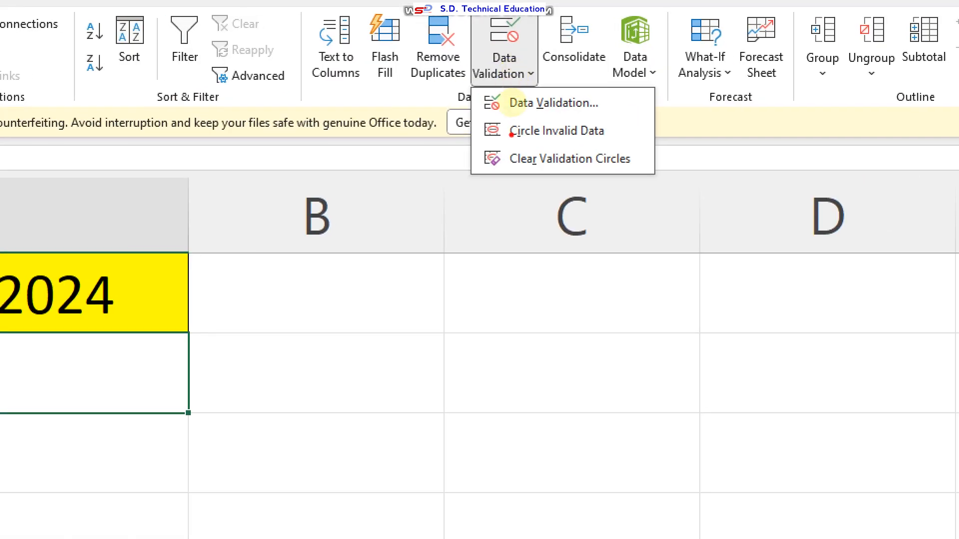
{"action": "left_click", "coordinate": [513, 88]}
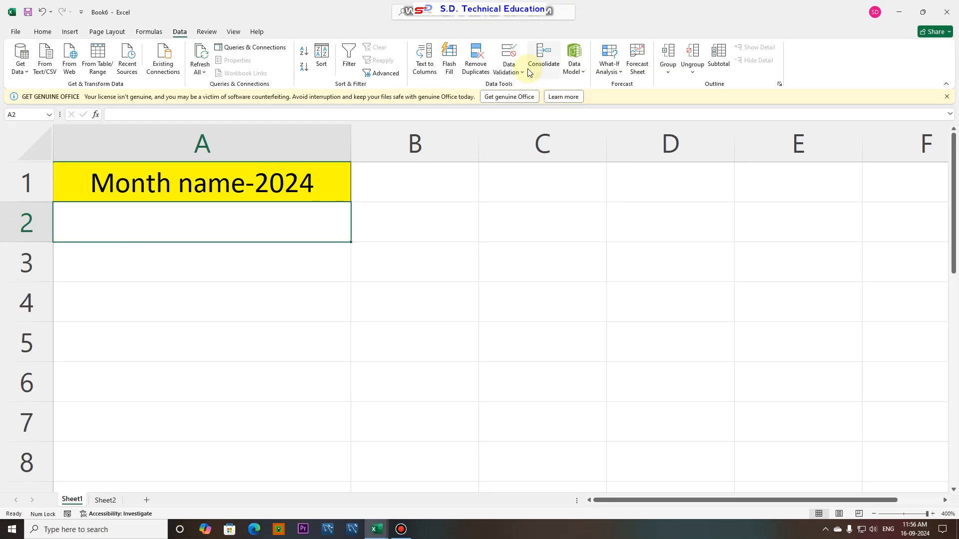
{"action": "left_click", "coordinate": [519, 73]}
{"action": "left_click", "coordinate": [525, 88]}
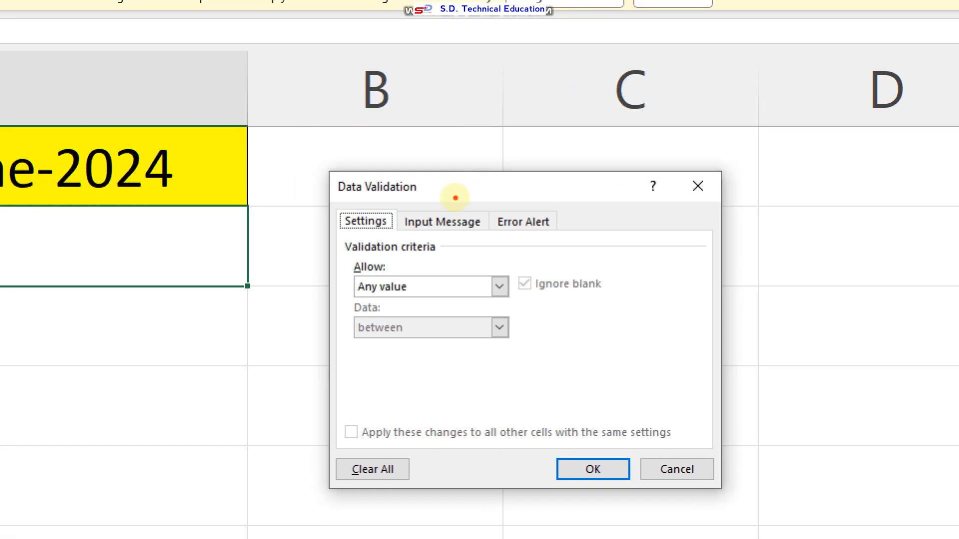
{"action": "left_click_drag", "start_coordinate": [342, 201], "coordinate": [427, 197]}
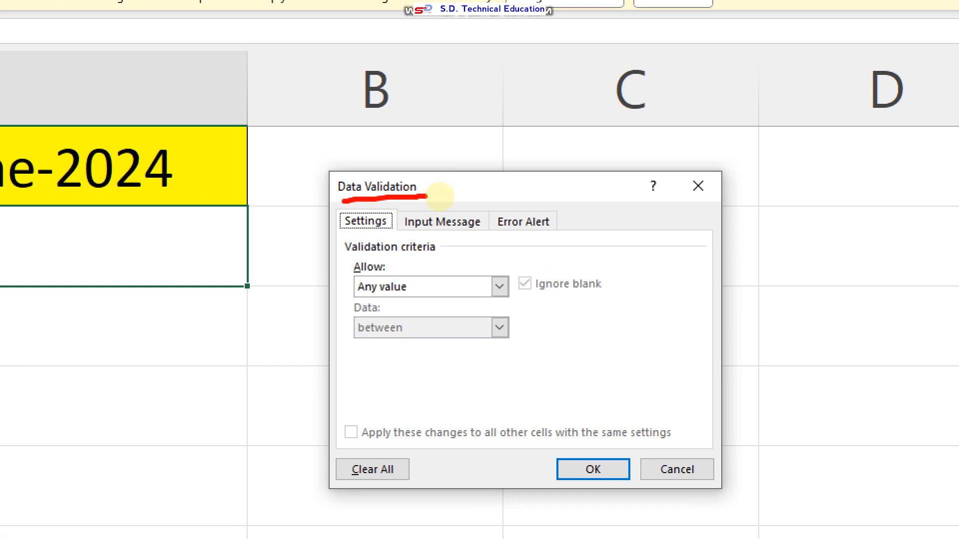
{"action": "left_click_drag", "start_coordinate": [343, 238], "coordinate": [400, 231]}
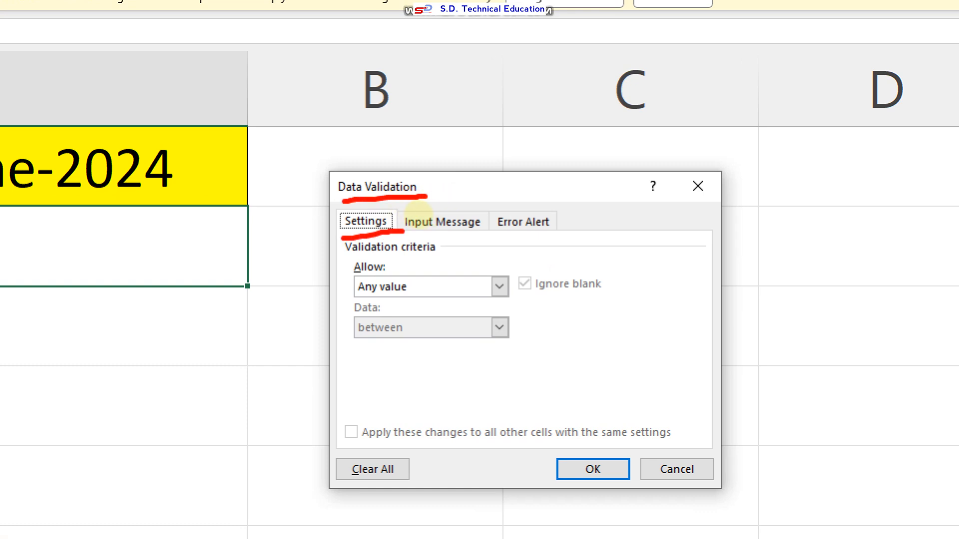
{"action": "left_click_drag", "start_coordinate": [353, 280], "coordinate": [398, 273]}
{"action": "mouse_move", "coordinate": [499, 301]}
{"action": "left_mouse_down"}
{"action": "mouse_move", "coordinate": [532, 279]}
{"action": "mouse_move", "coordinate": [488, 262]}
{"action": "mouse_move", "coordinate": [500, 301]}
{"action": "left_mouse_up"}
{"action": "left_click_drag", "start_coordinate": [355, 299], "coordinate": [424, 296]}
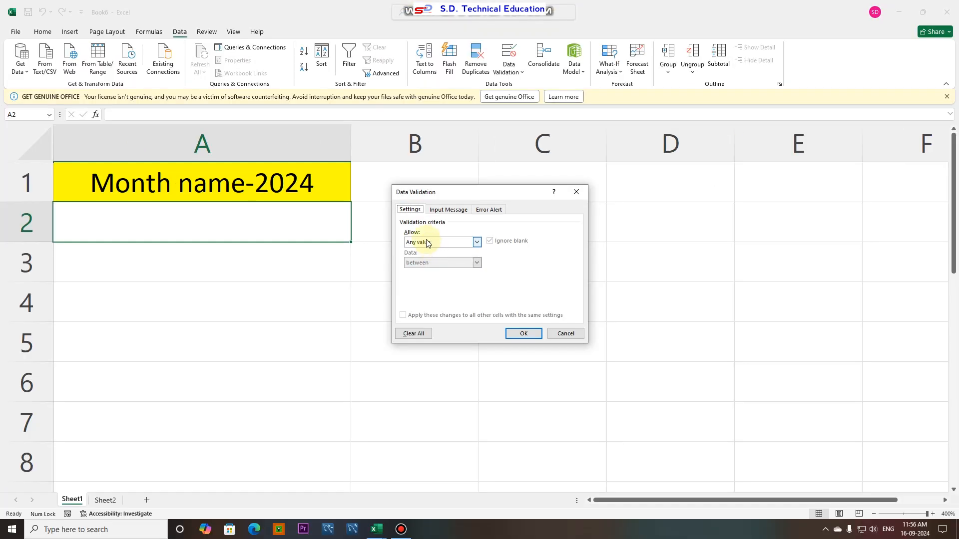
{"action": "left_click", "coordinate": [477, 244]}
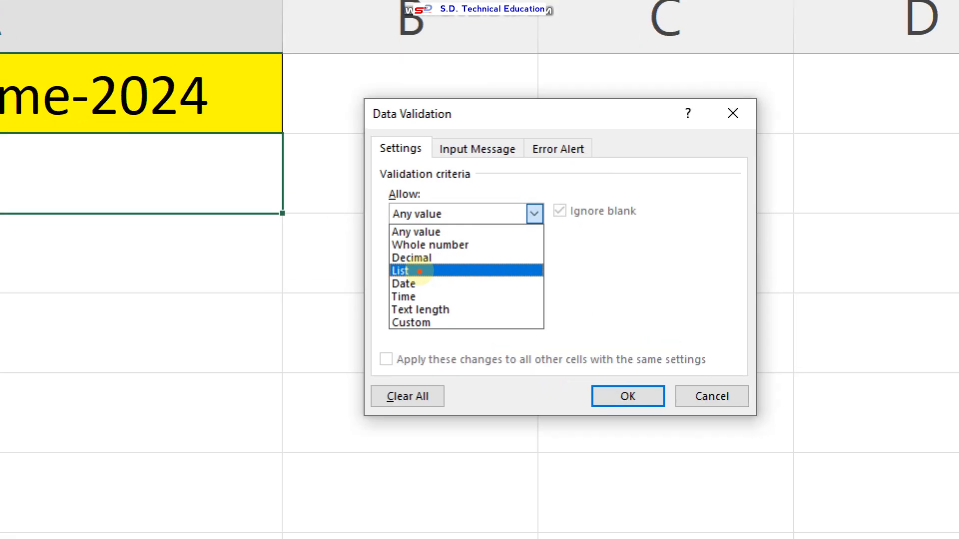
{"action": "left_click", "coordinate": [431, 270]}
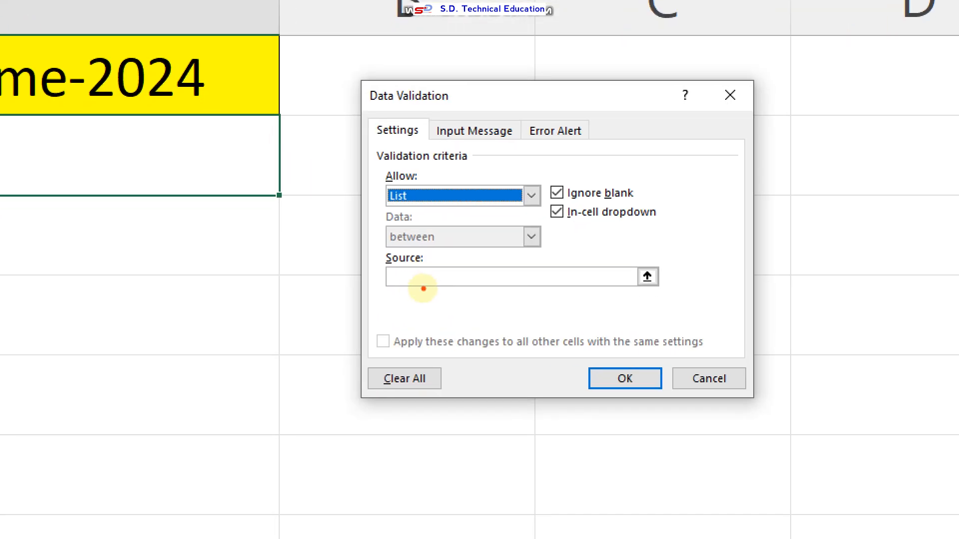
Use the month names in Sheet2's range B1:B12 as the list source and apply the validation
{"action": "left_click_drag", "start_coordinate": [385, 267], "coordinate": [448, 265]}
{"action": "left_click_drag", "start_coordinate": [392, 294], "coordinate": [649, 290]}
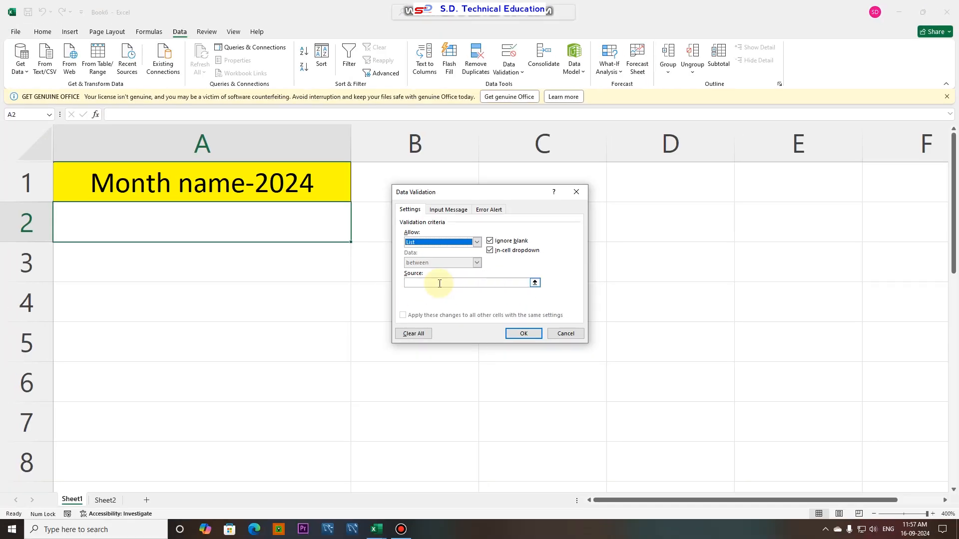
{"action": "left_click", "coordinate": [455, 277]}
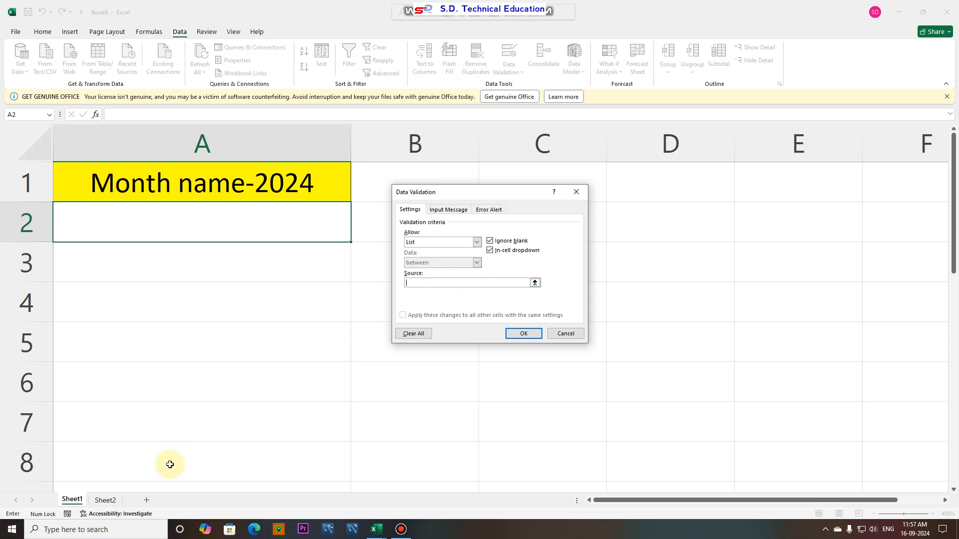
{"action": "left_click", "coordinate": [105, 500]}
{"action": "left_click_drag", "start_coordinate": [152, 164], "coordinate": [155, 435]}
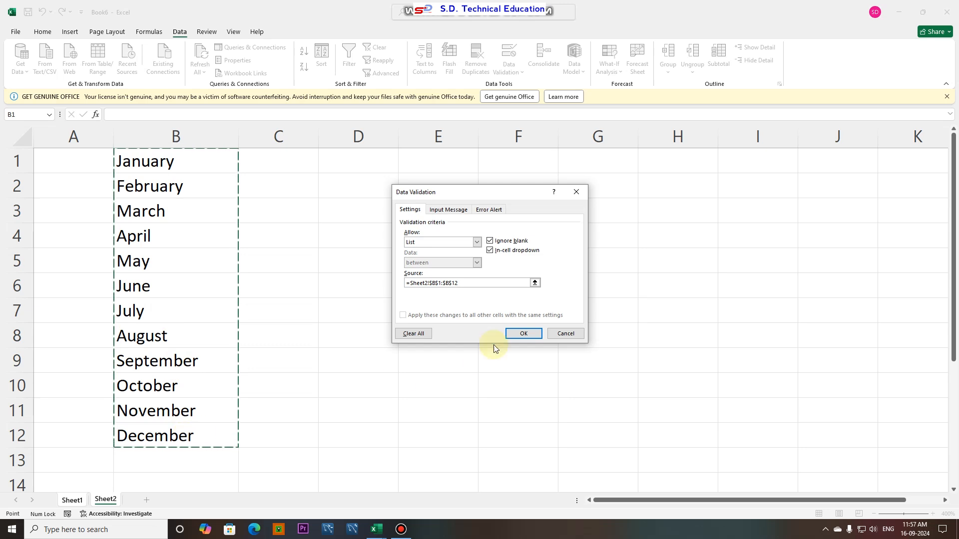
{"action": "left_click", "coordinate": [522, 333]}
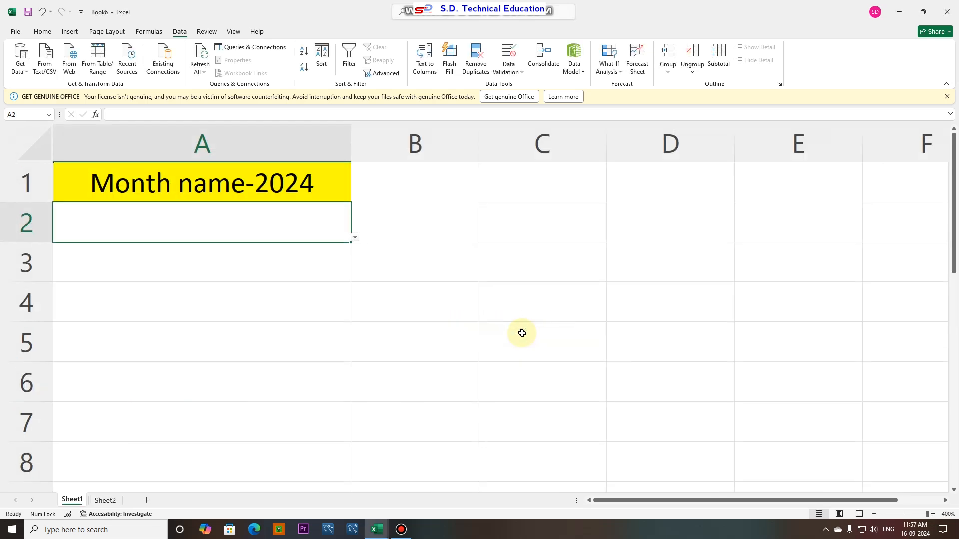
Test the drop-down list in A2 by choosing November and August, and leave July selected
{"action": "left_click", "coordinate": [354, 239]}
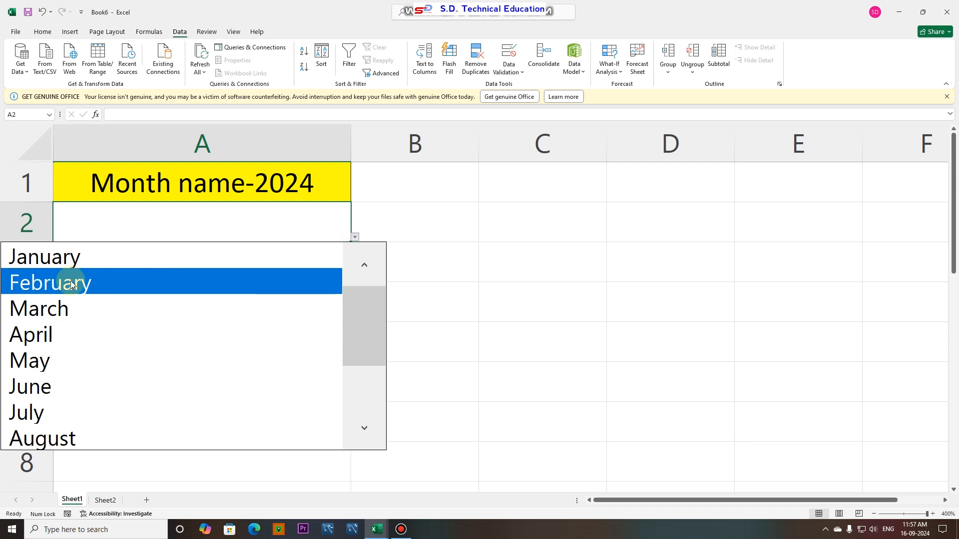
{"action": "left_click", "coordinate": [356, 239]}
{"action": "left_click", "coordinate": [59, 412]}
{"action": "left_click", "coordinate": [354, 239]}
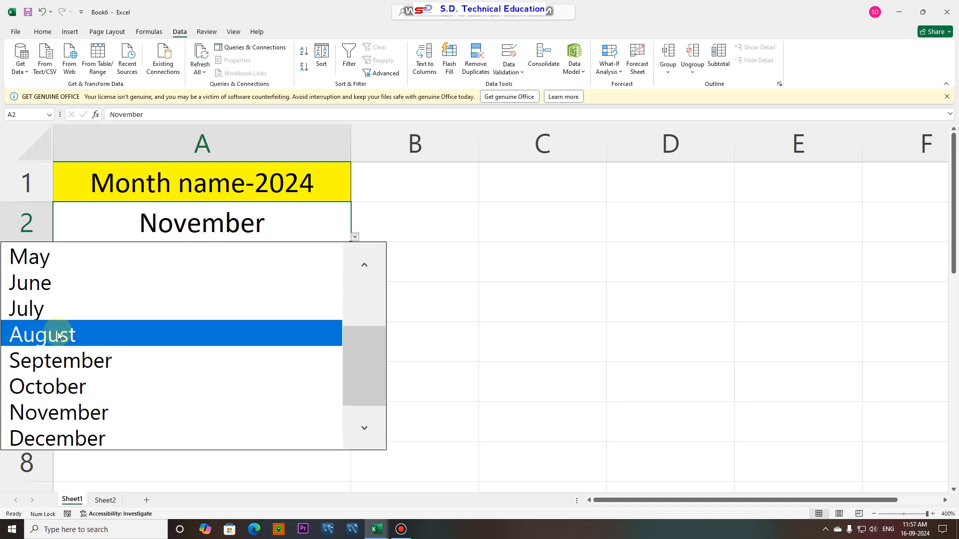
{"action": "left_click", "coordinate": [59, 334]}
{"action": "left_click", "coordinate": [355, 238]}
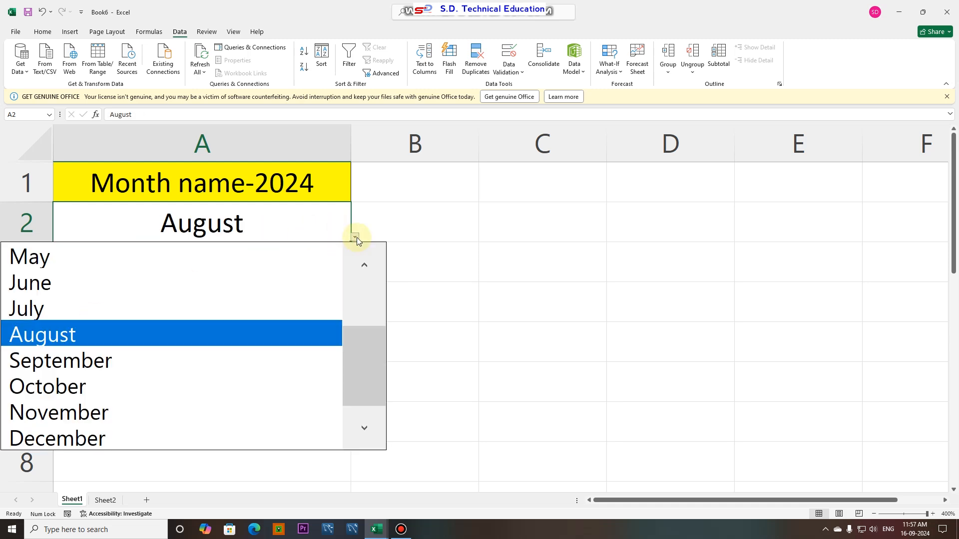
{"action": "left_click", "coordinate": [59, 311]}
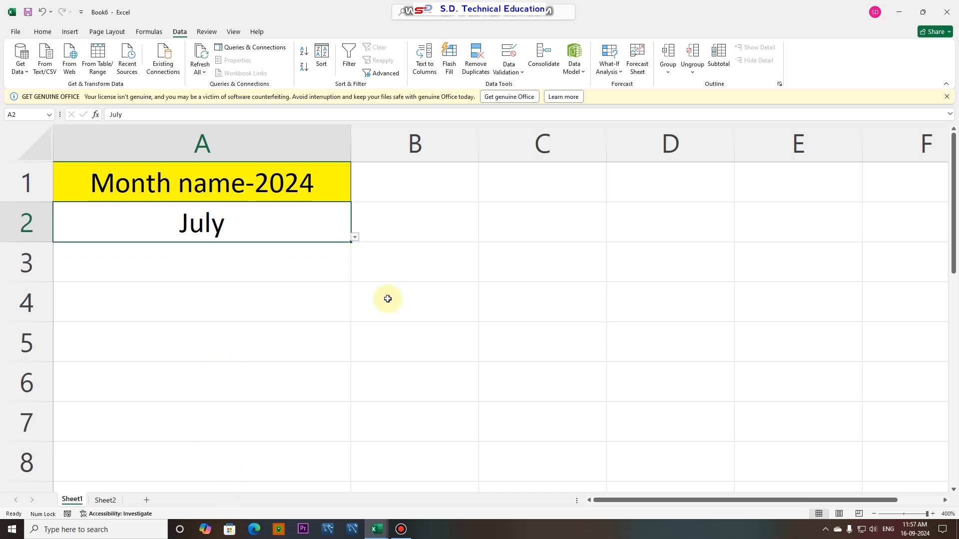
Enter the heading Date in cell B1
{"action": "left_click", "coordinate": [401, 186]}
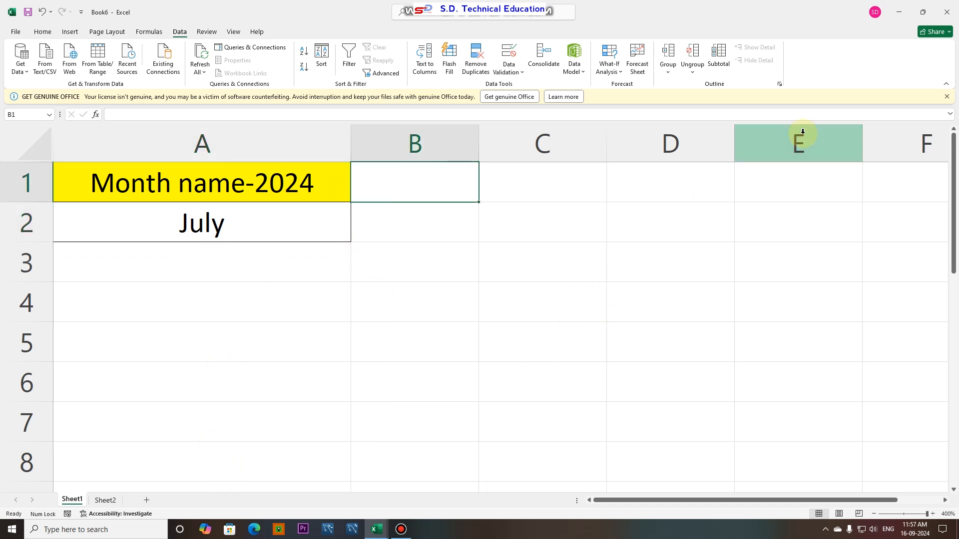
{"action": "type", "text": "Date"}
{"action": "key", "text": "Return"}
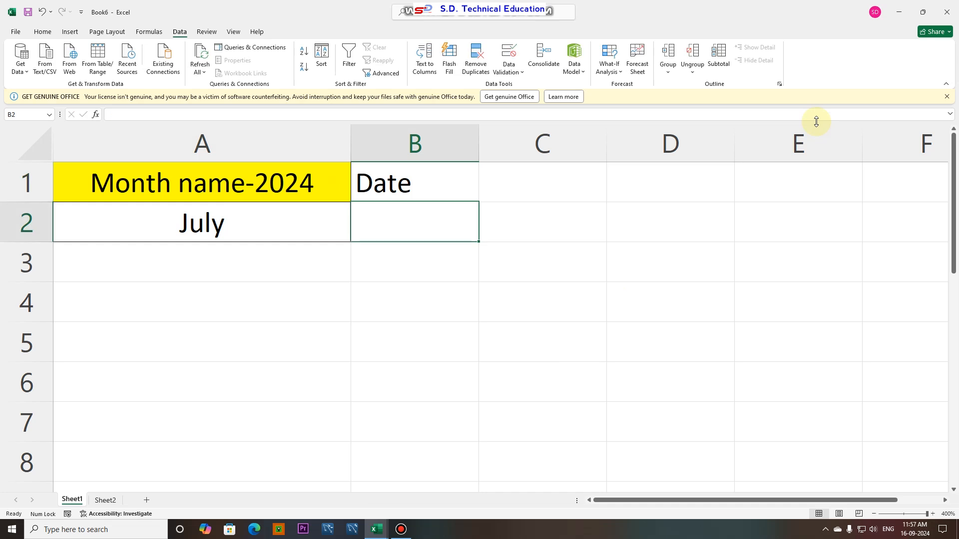
Fill the Date heading cell B1 with orange and centre its text horizontally
{"action": "left_click", "coordinate": [430, 189]}
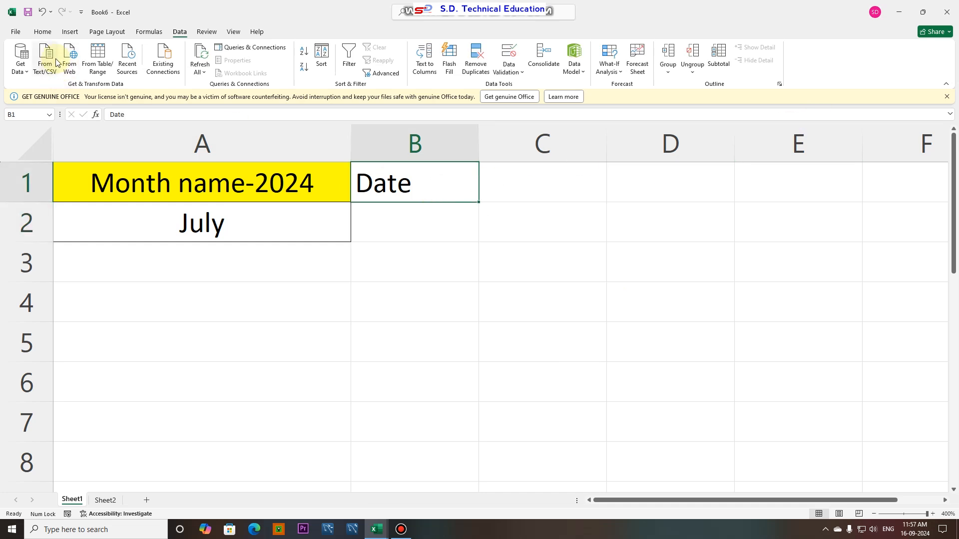
{"action": "left_click", "coordinate": [43, 32]}
{"action": "left_click", "coordinate": [181, 67]}
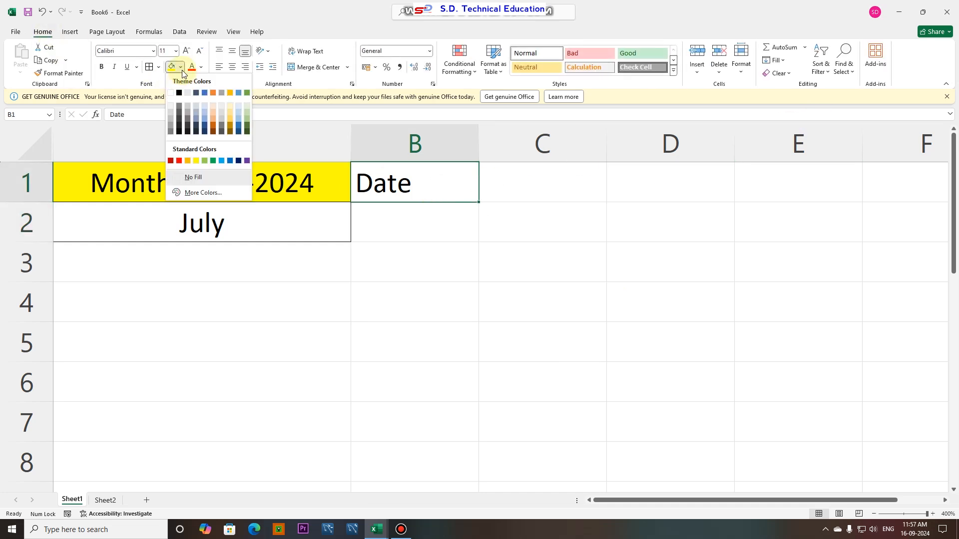
{"action": "left_click", "coordinate": [187, 161]}
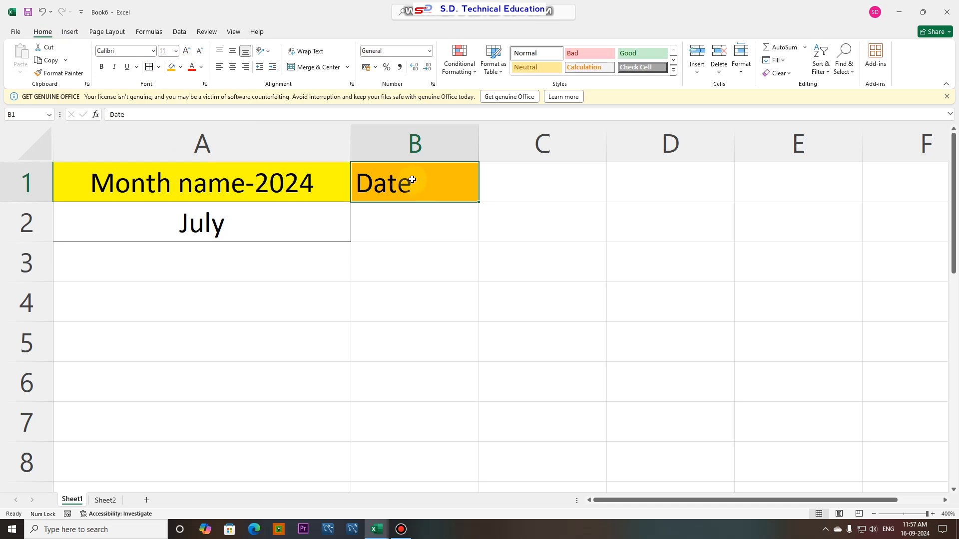
{"action": "left_click", "coordinate": [232, 67]}
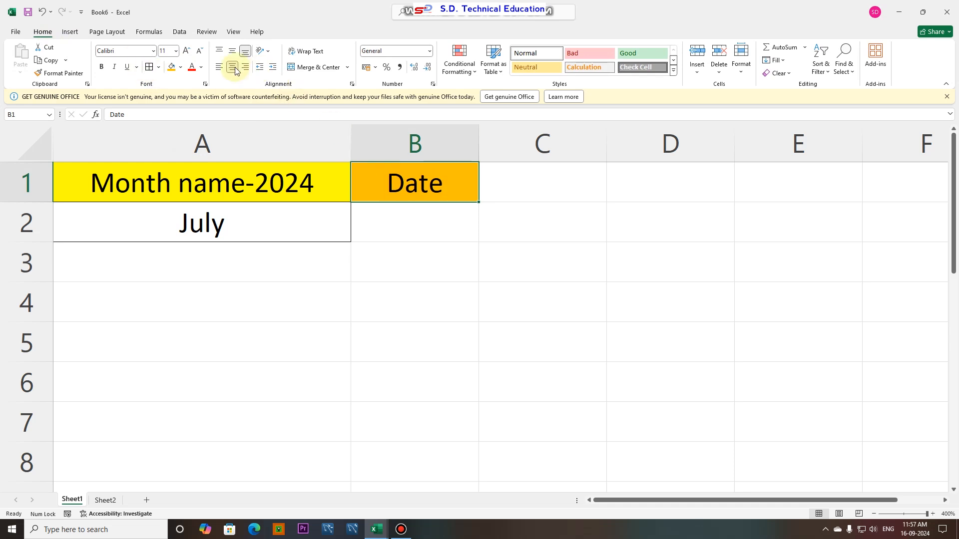
{"action": "left_click", "coordinate": [431, 225]}
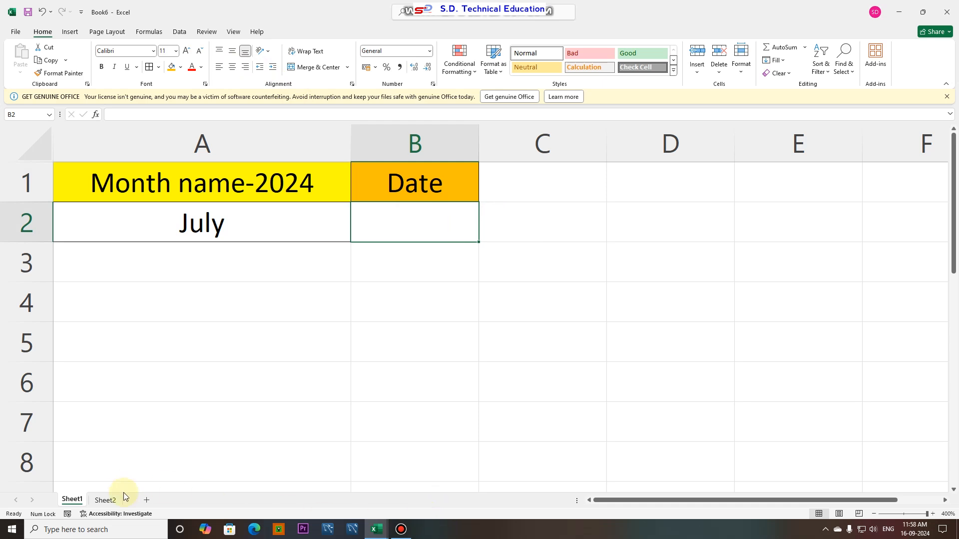
{"action": "left_click", "coordinate": [106, 500]}
{"action": "left_click", "coordinate": [73, 500]}
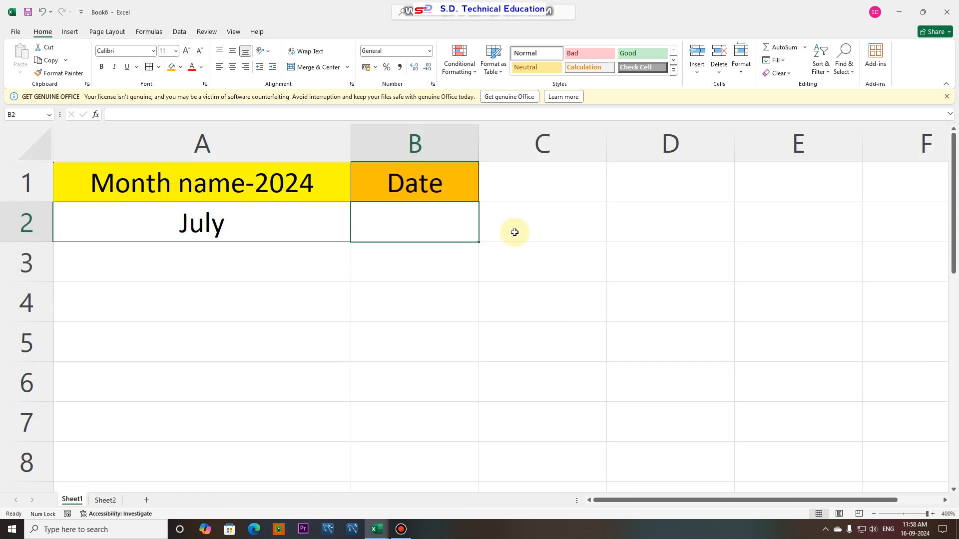
Enter the labels 1st Date in cell D1 and Last Date in cell D2
{"action": "left_click", "coordinate": [632, 181]}
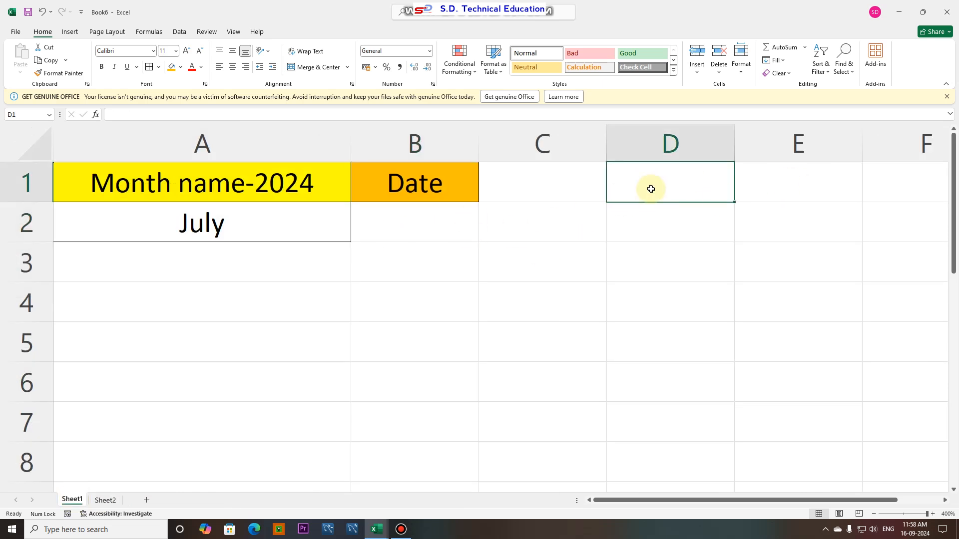
{"action": "type", "text": "1s"}
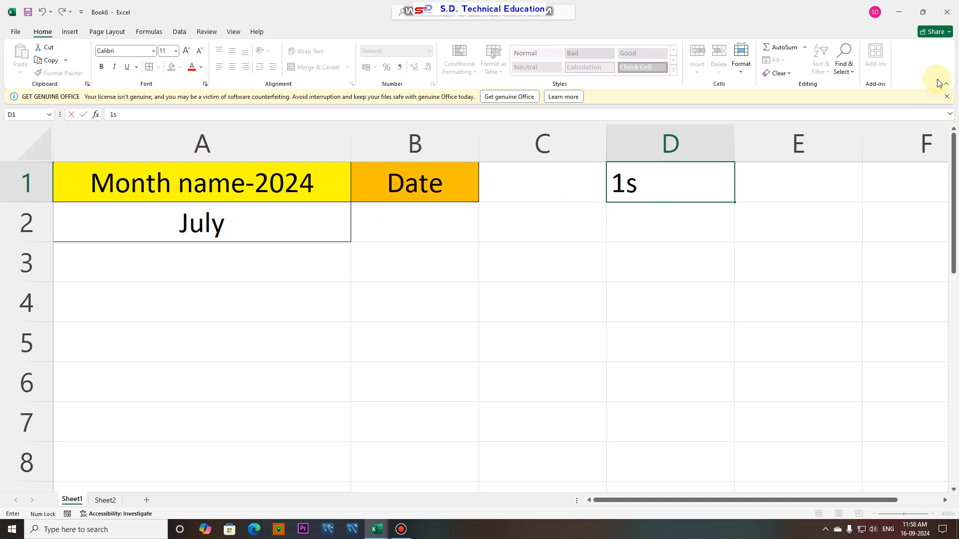
{"action": "type", "text": "t Date"}
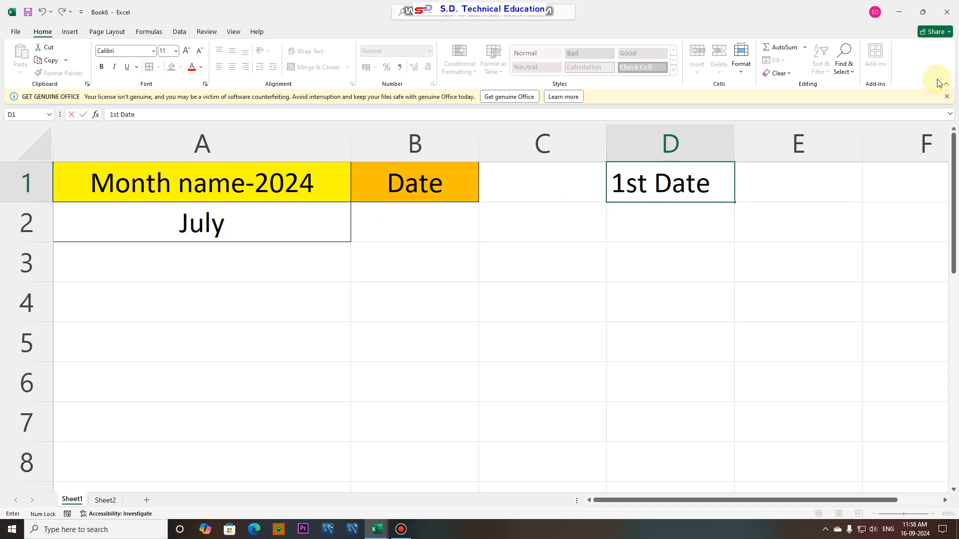
{"action": "key", "text": "Return"}
{"action": "type", "text": "Last D"}
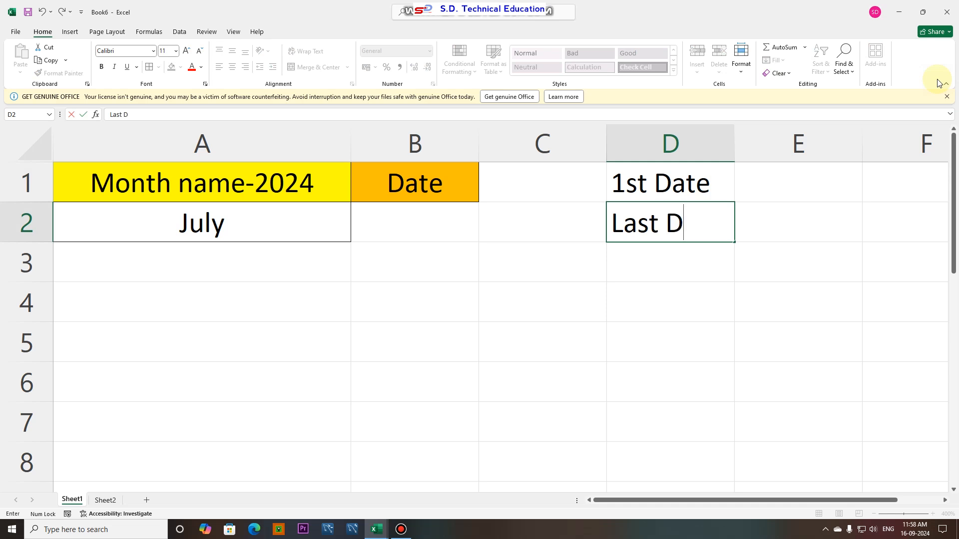
{"action": "type", "text": "ate"}
{"action": "key", "text": "Tab"}
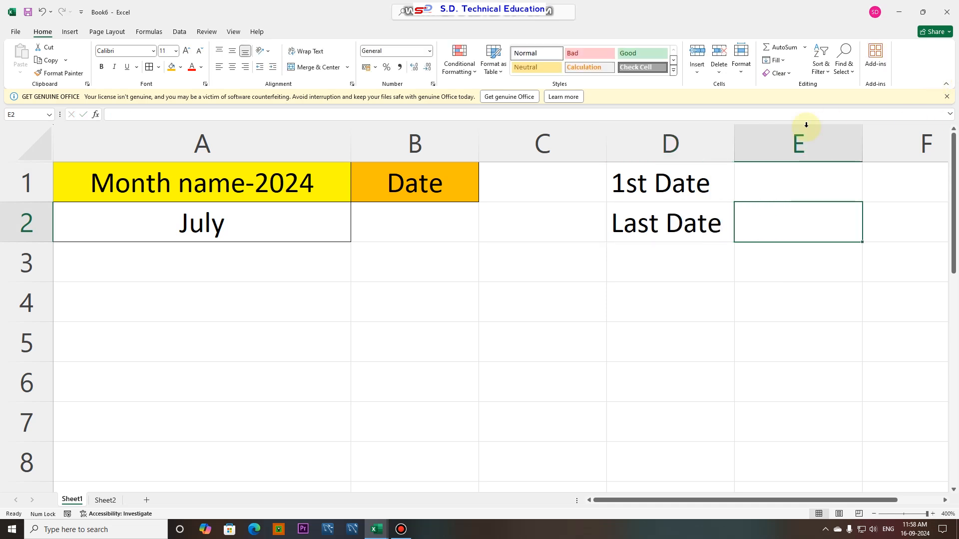
Apply all borders to the label and value cells D1:E2
{"action": "left_click", "coordinate": [782, 180]}
{"action": "left_click_drag", "start_coordinate": [685, 188], "coordinate": [775, 221]}
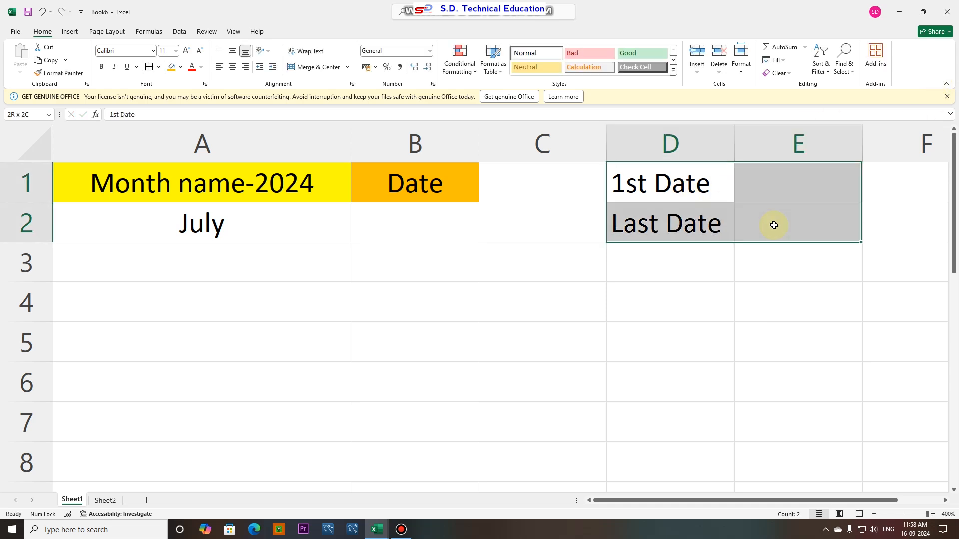
{"action": "left_click", "coordinate": [765, 172]}
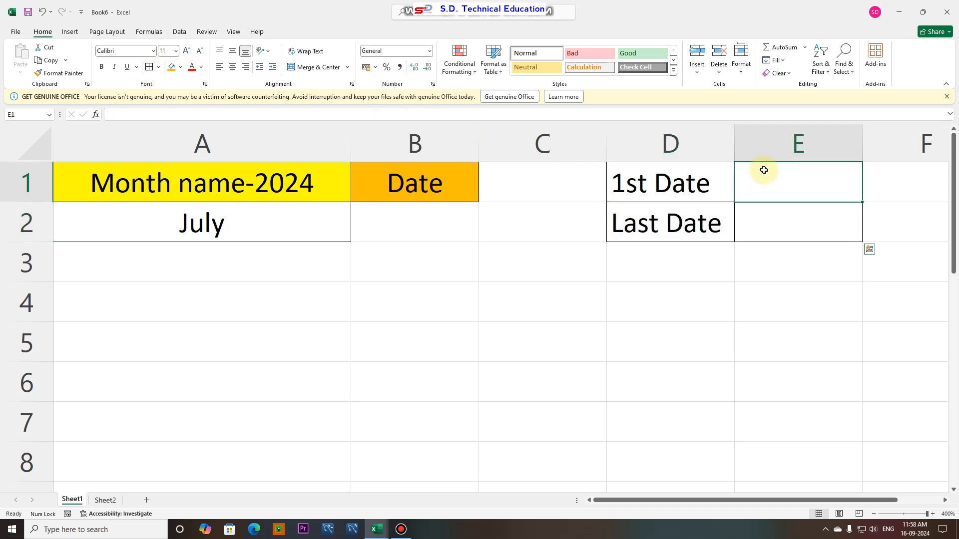
{"action": "left_click", "coordinate": [765, 221]}
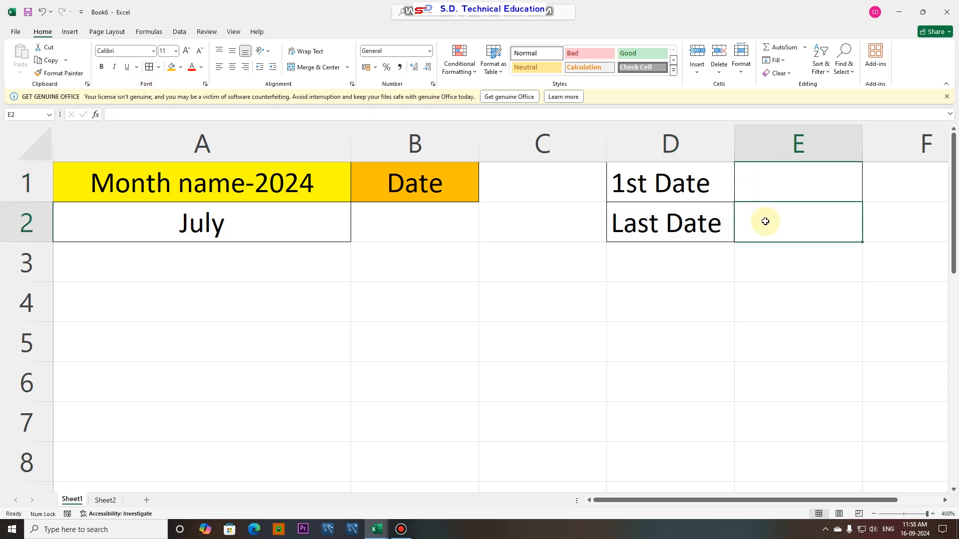
{"action": "left_click", "coordinate": [255, 223]}
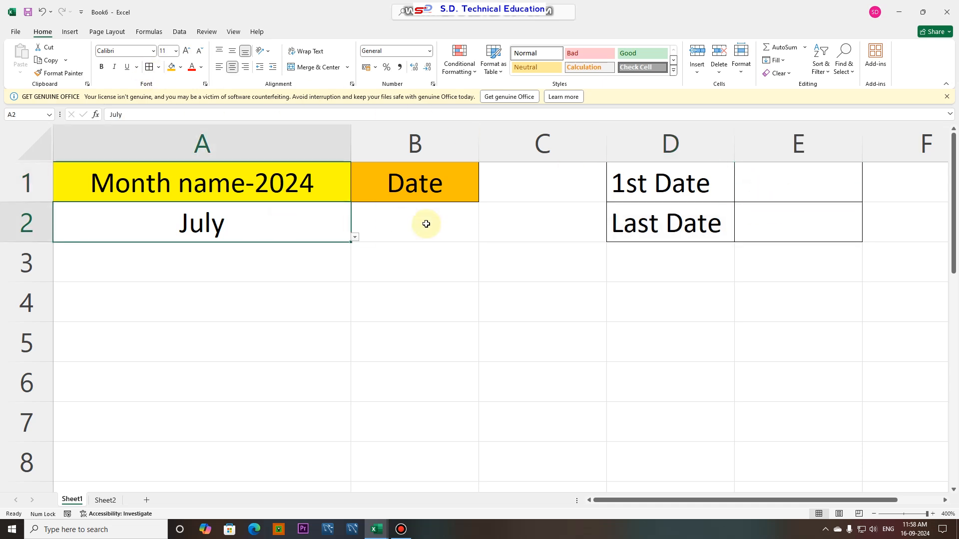
{"action": "left_click", "coordinate": [420, 219]}
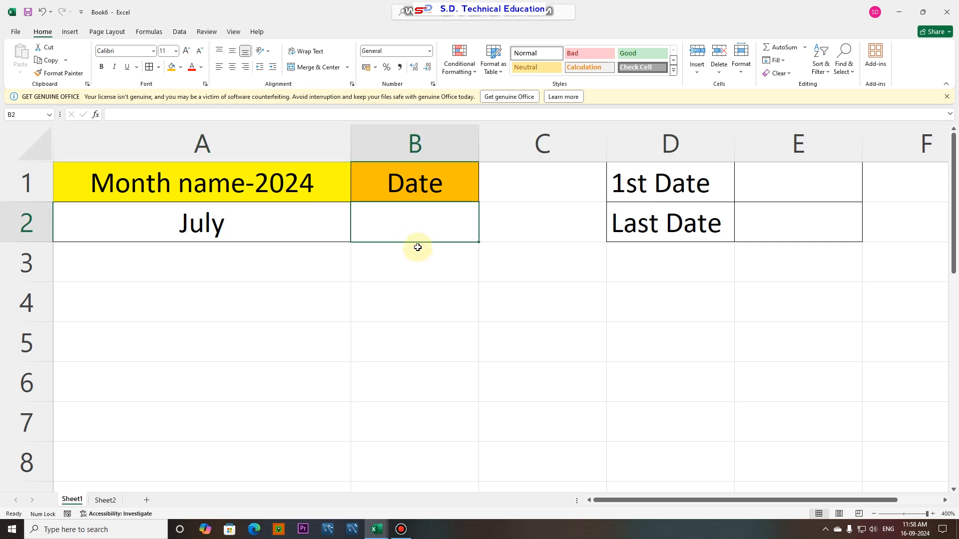
{"action": "scroll", "coordinate": [426, 480], "scroll_direction": "down", "scroll_amount": 3}
{"action": "scroll", "coordinate": [425, 477], "scroll_direction": "down", "scroll_amount": 1}
{"action": "scroll", "coordinate": [419, 447], "scroll_direction": "up", "scroll_amount": 4}
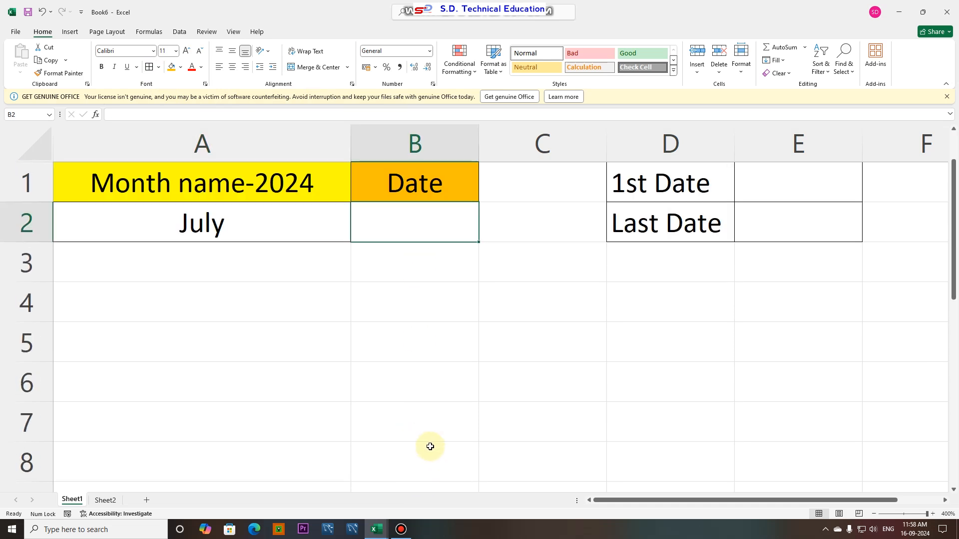
Enter the formula =DATEVALUE(1&A2) in cell E1 beside the 1st Date label
{"action": "left_click", "coordinate": [784, 184]}
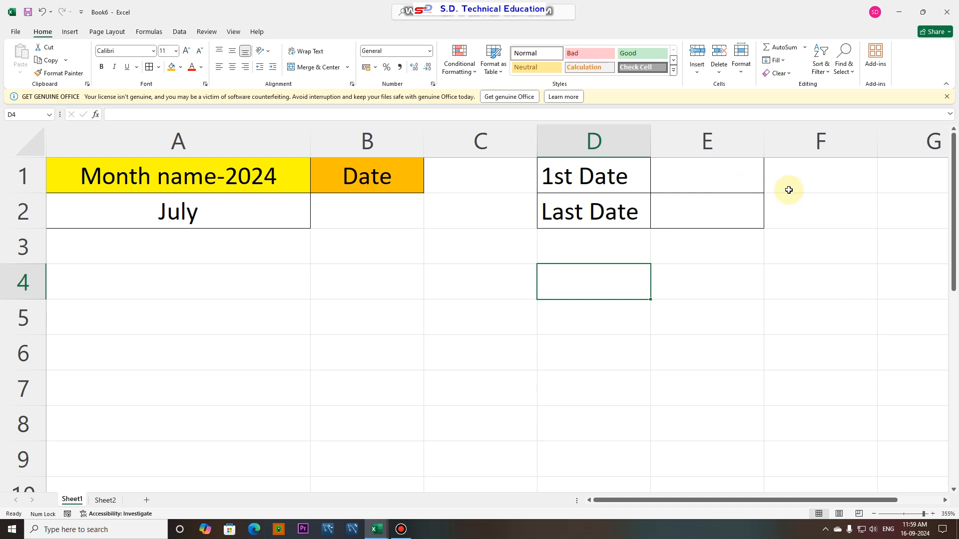
{"action": "left_click", "coordinate": [670, 178]}
{"action": "left_click_drag", "start_coordinate": [578, 180], "coordinate": [630, 191]}
{"action": "left_click", "coordinate": [669, 179]}
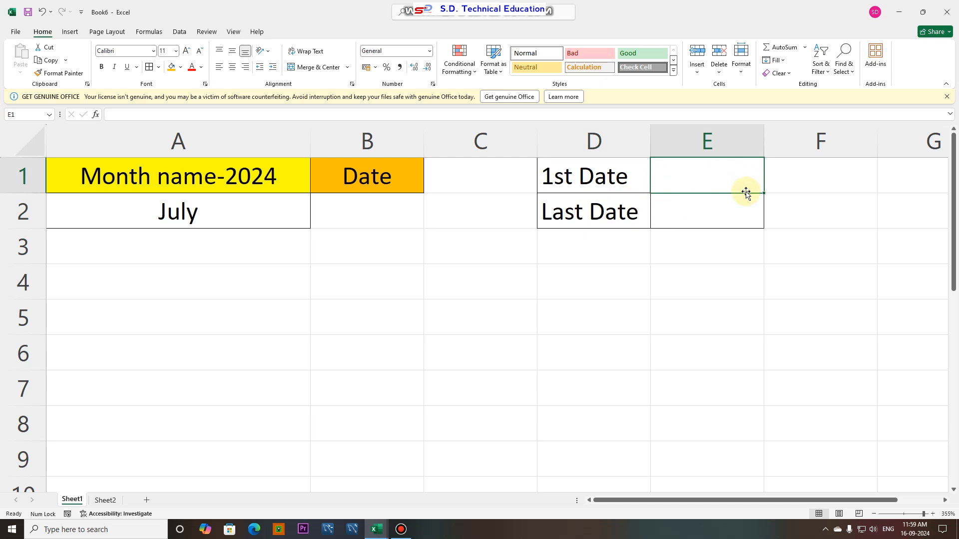
{"action": "type", "text": "="}
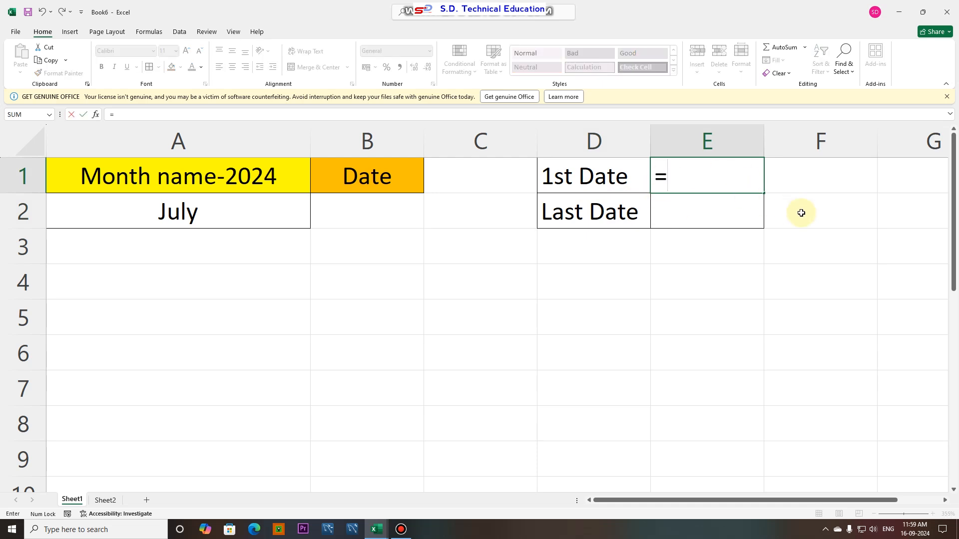
{"action": "type", "text": "date"}
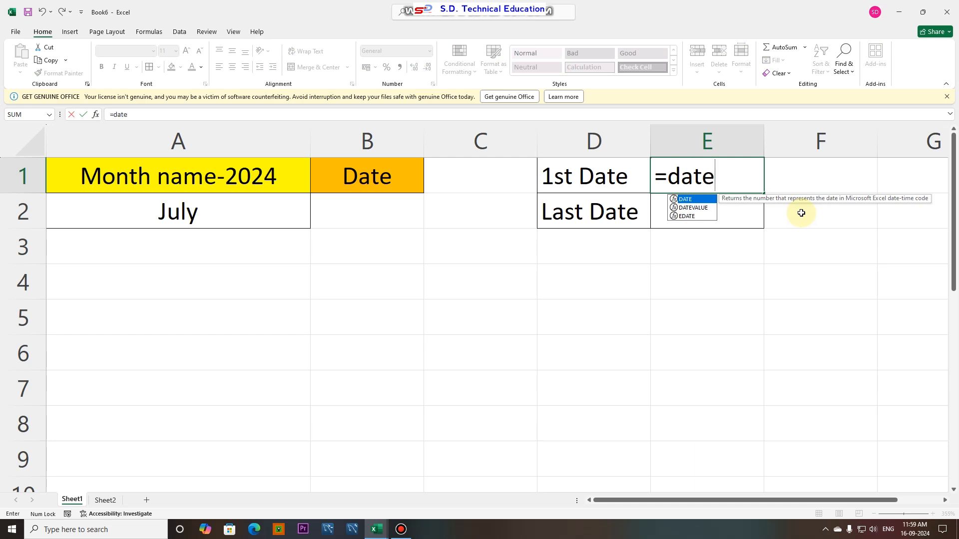
{"action": "type", "text": "v"}
{"action": "double_click", "coordinate": [688, 199]}
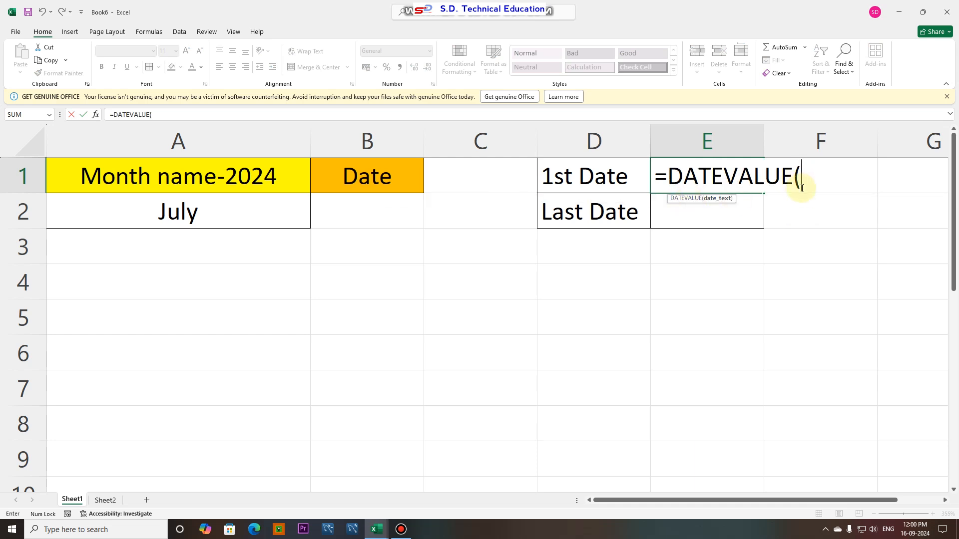
{"action": "type", "text": "1&"}
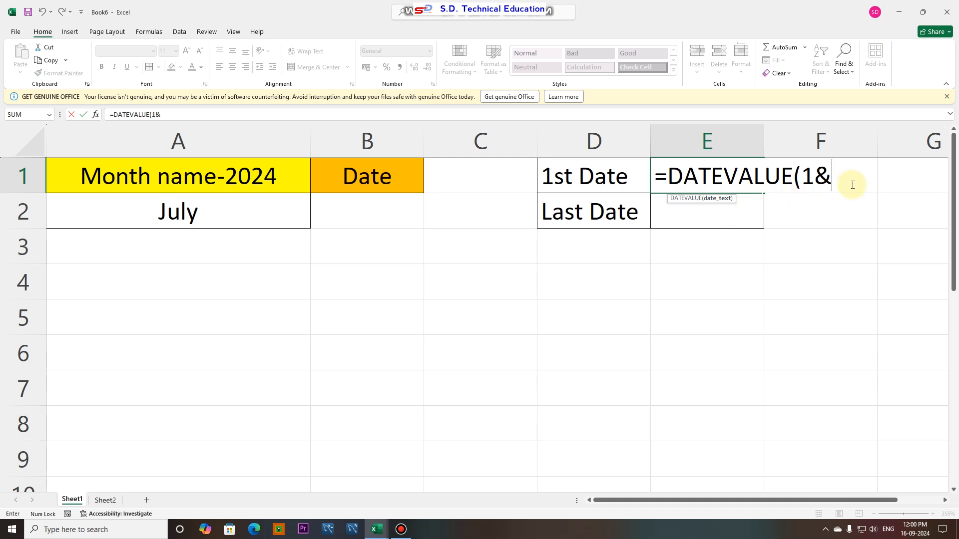
{"action": "left_click", "coordinate": [176, 215]}
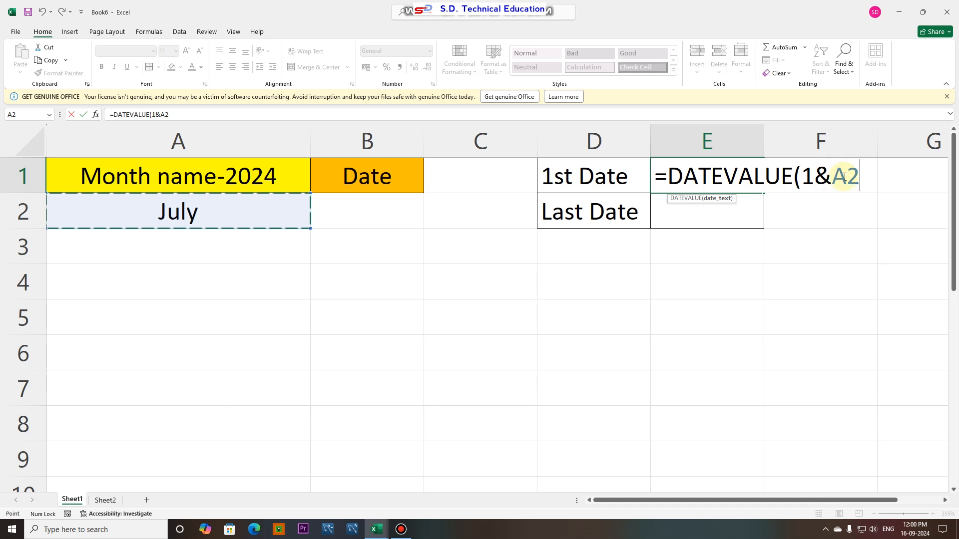
{"action": "type", "text": ")"}
{"action": "key", "text": "Return"}
{"action": "key", "text": "Up"}
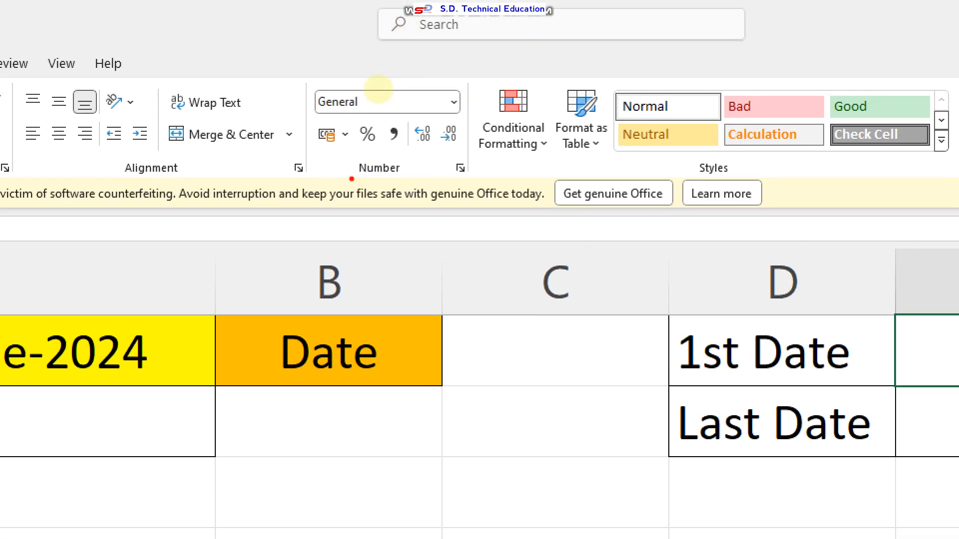
Format cell E1 as a Date using the *14 March 2012 type
{"action": "left_click_drag", "start_coordinate": [350, 178], "coordinate": [395, 179]}
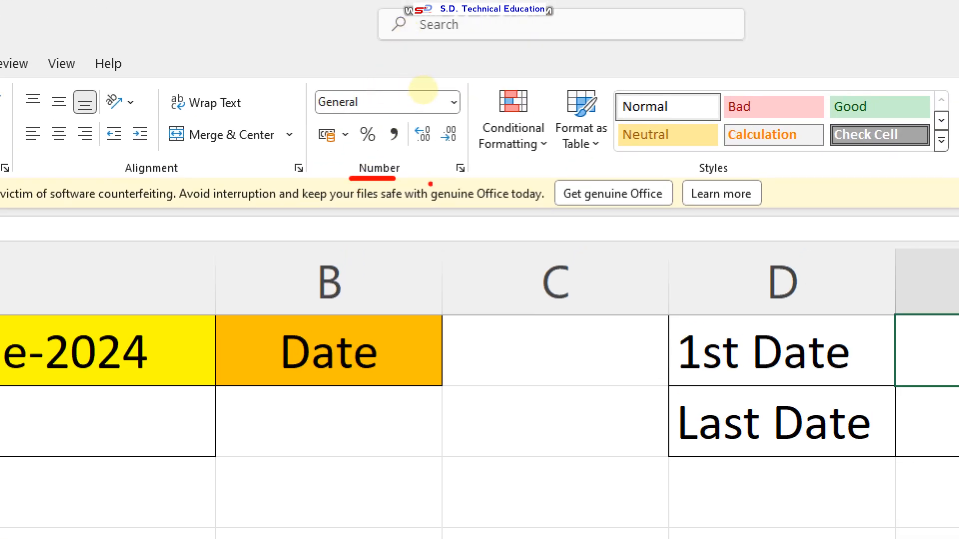
{"action": "left_click_drag", "start_coordinate": [461, 178], "coordinate": [488, 175]}
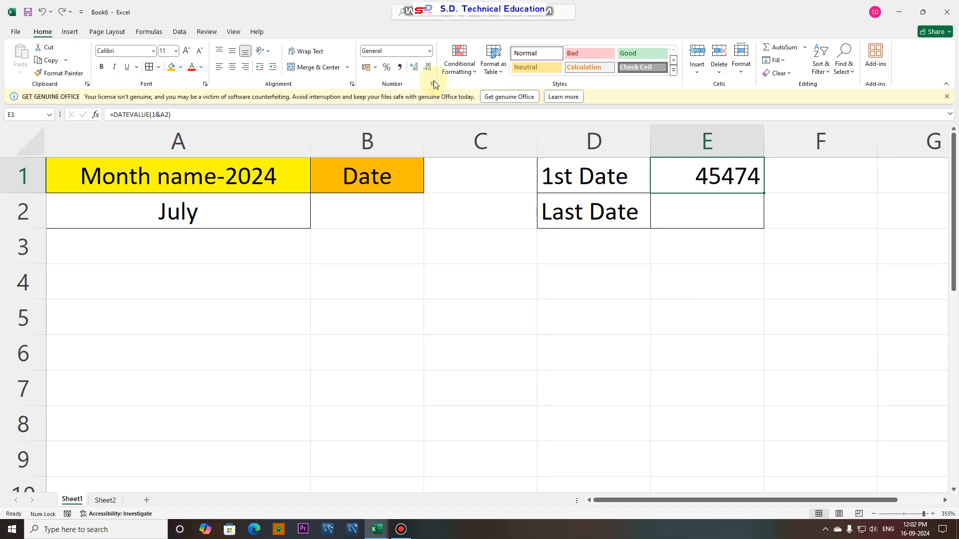
{"action": "left_click", "coordinate": [432, 84]}
{"action": "left_click_drag", "start_coordinate": [430, 141], "coordinate": [456, 140]}
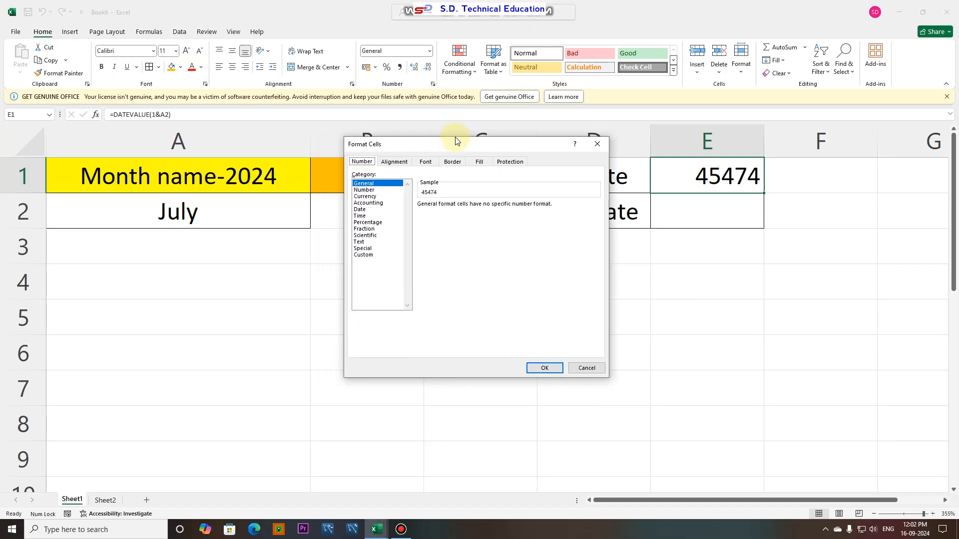
{"action": "left_click", "coordinate": [359, 209]}
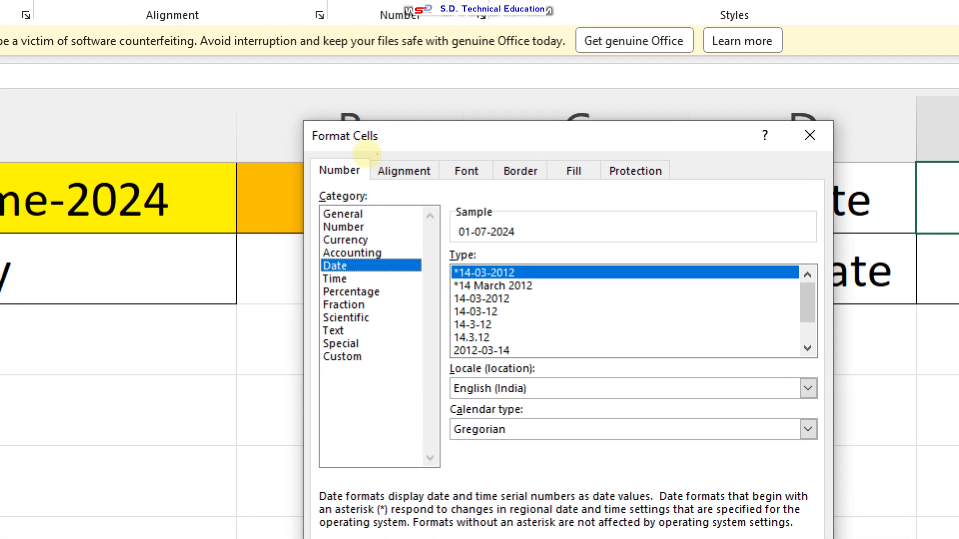
{"action": "left_click_drag", "start_coordinate": [350, 153], "coordinate": [387, 151]}
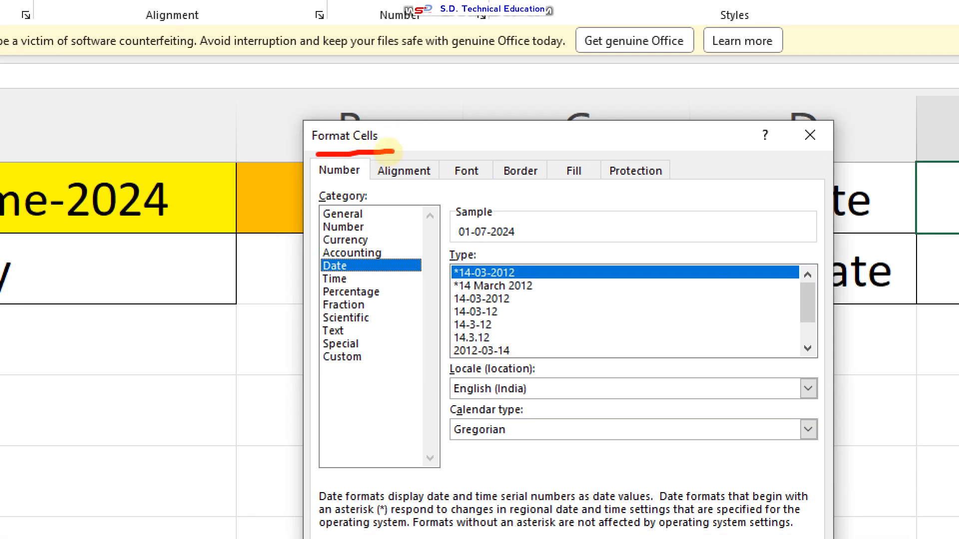
{"action": "left_click_drag", "start_coordinate": [319, 274], "coordinate": [386, 274]}
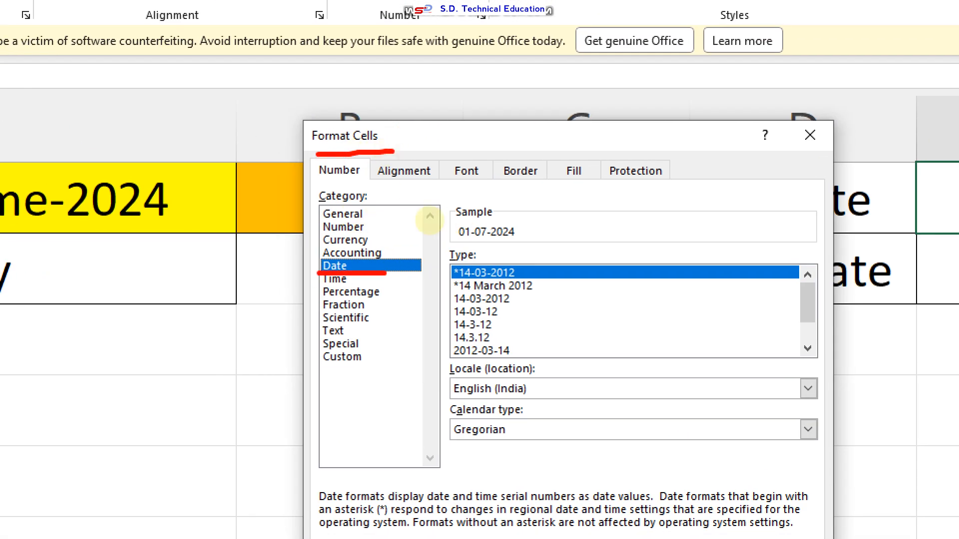
{"action": "left_click_drag", "start_coordinate": [457, 294], "coordinate": [547, 294]}
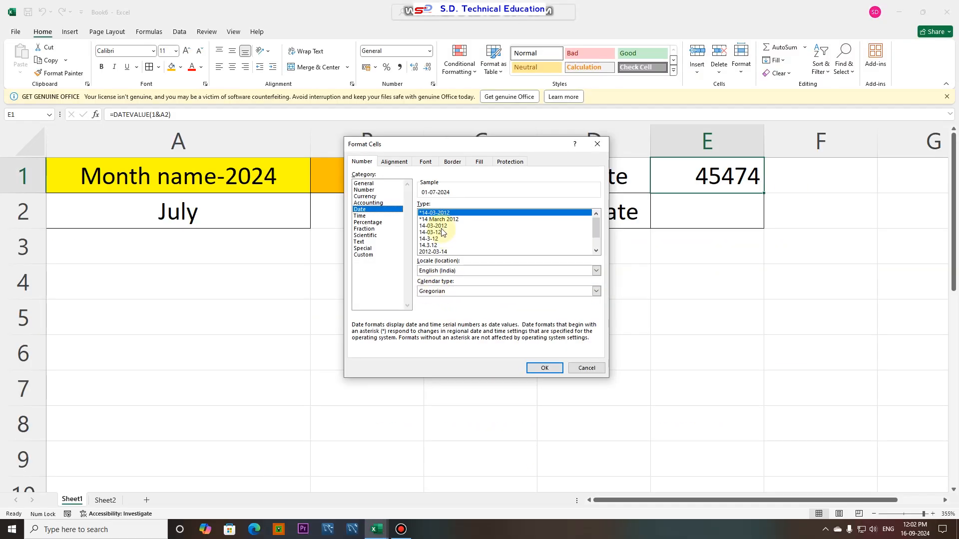
{"action": "left_click", "coordinate": [440, 220]}
{"action": "left_click", "coordinate": [544, 369]}
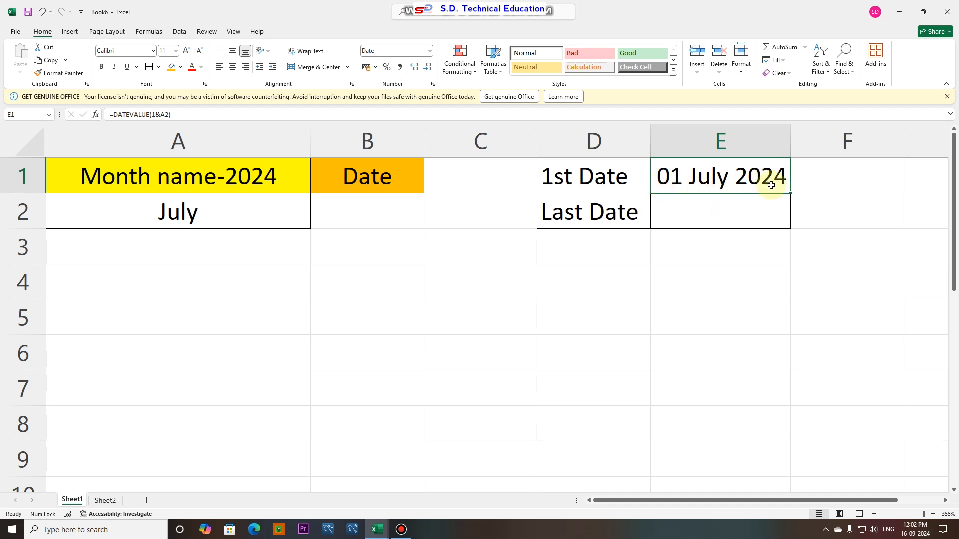
Enter the formula =EOMONTH(E1,0) in cell E2 beside the Last Date label
{"action": "left_click", "coordinate": [717, 217]}
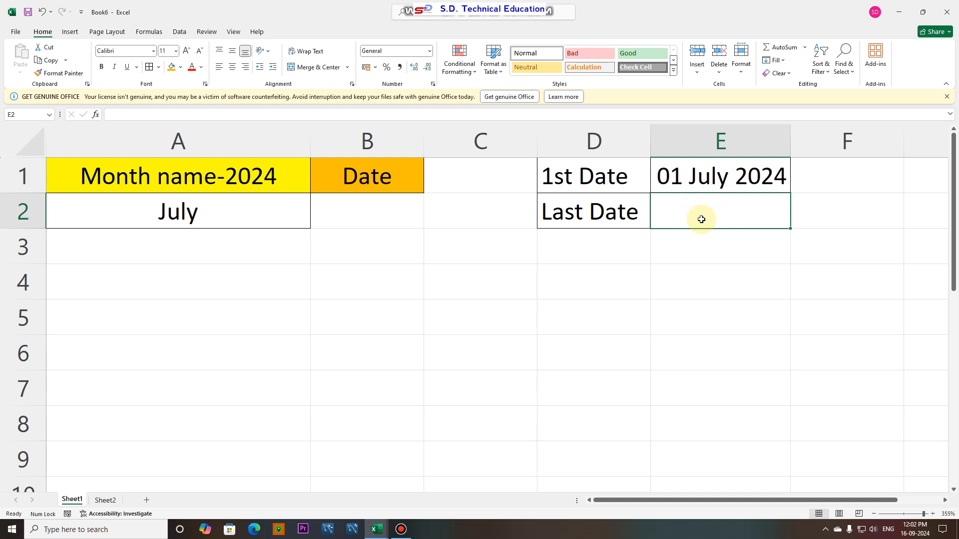
{"action": "key", "text": "Return"}
{"action": "left_click", "coordinate": [701, 206]}
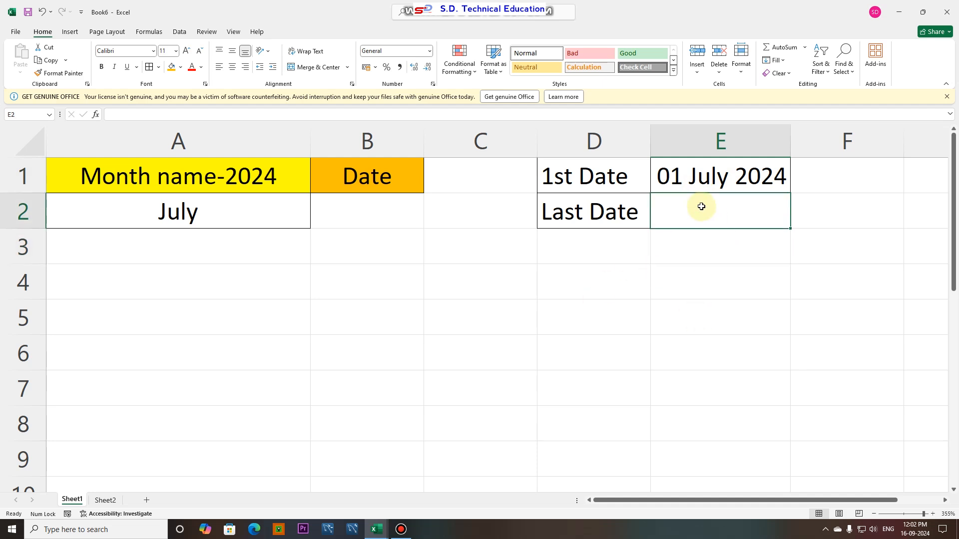
{"action": "type", "text": "="}
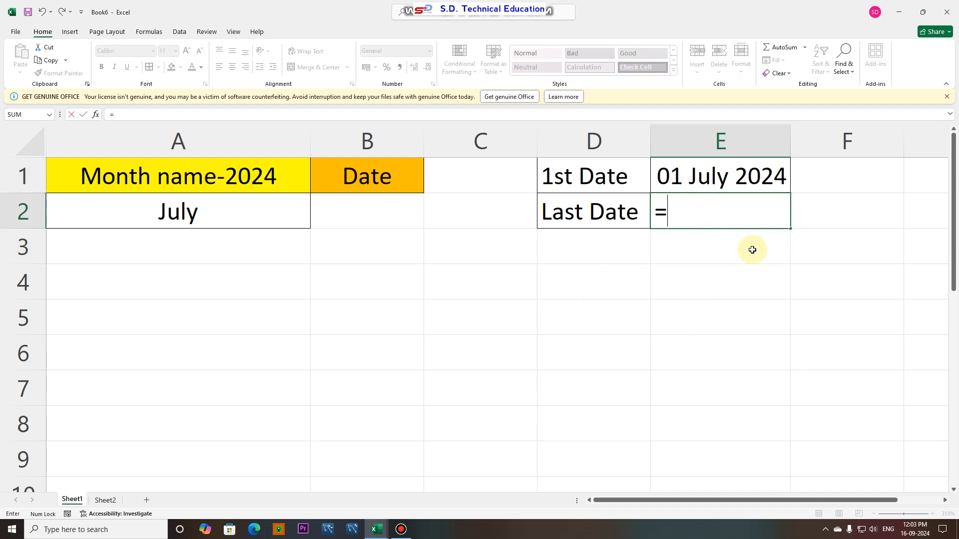
{"action": "type", "text": "eomonth"}
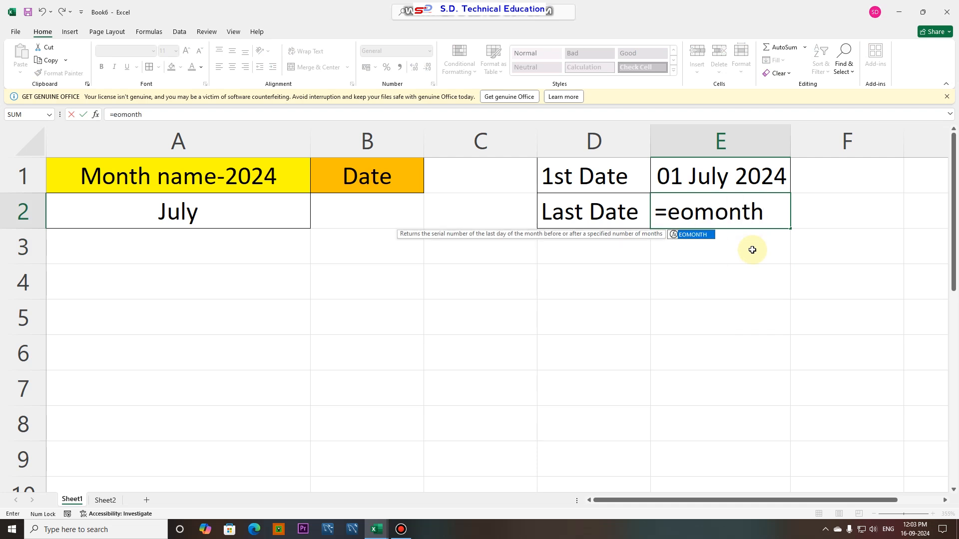
{"action": "type", "text": "("}
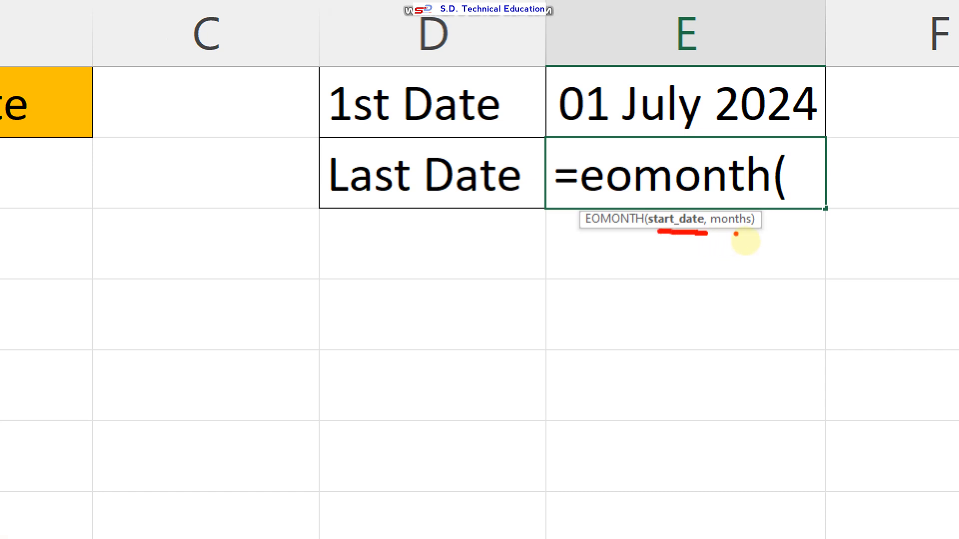
{"action": "left_click_drag", "start_coordinate": [724, 233], "coordinate": [779, 236]}
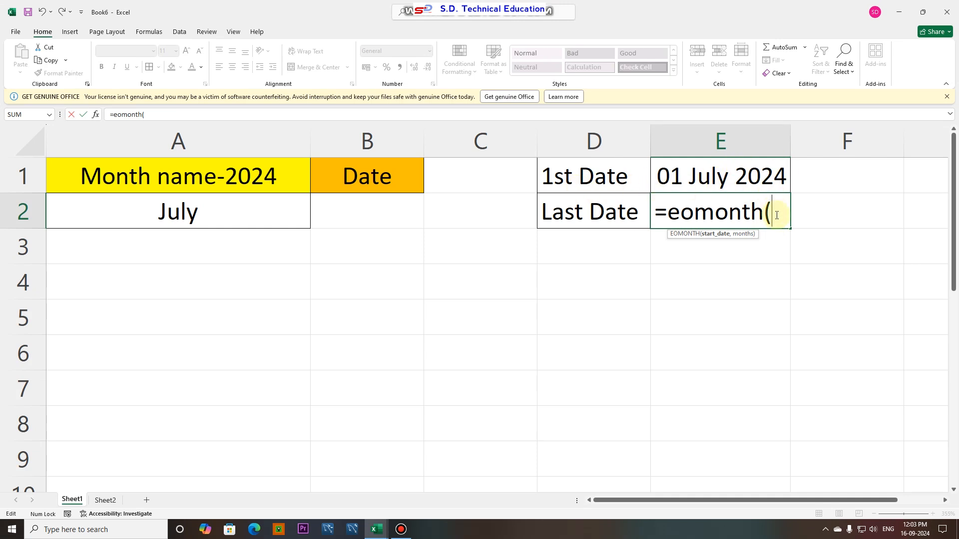
{"action": "left_click", "coordinate": [727, 181]}
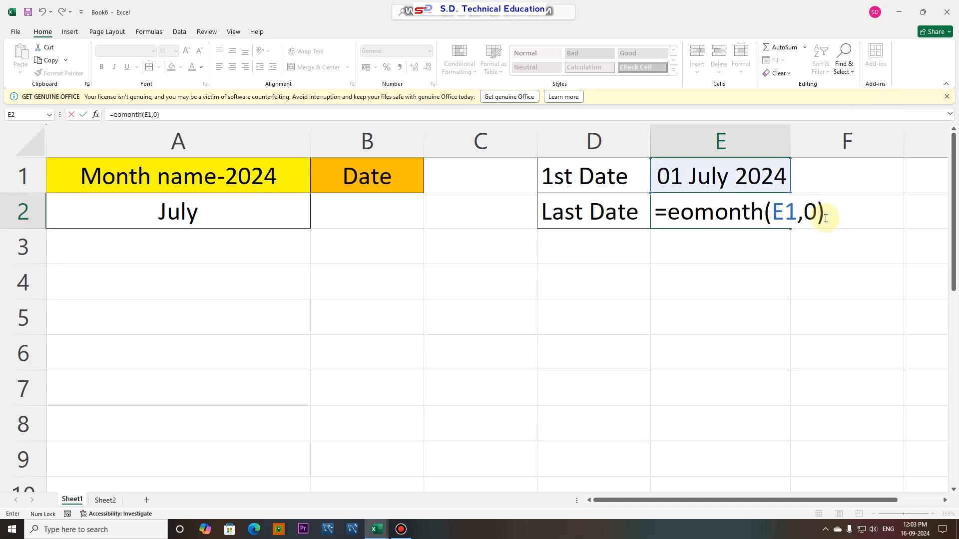
{"action": "key", "text": "Return"}
{"action": "left_click", "coordinate": [754, 211]}
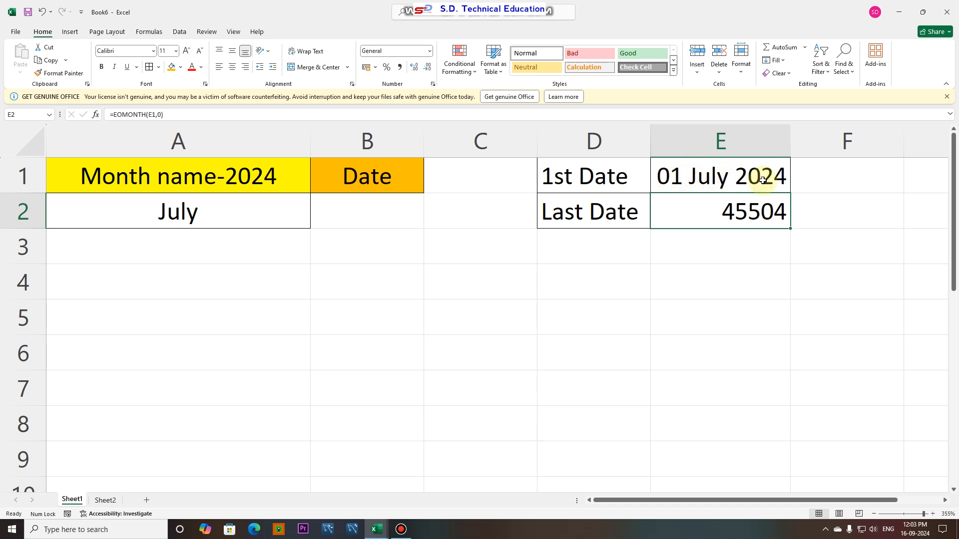
Copy the date formatting of cell E1 onto cell E2 with Format Painter
{"action": "left_click", "coordinate": [723, 181]}
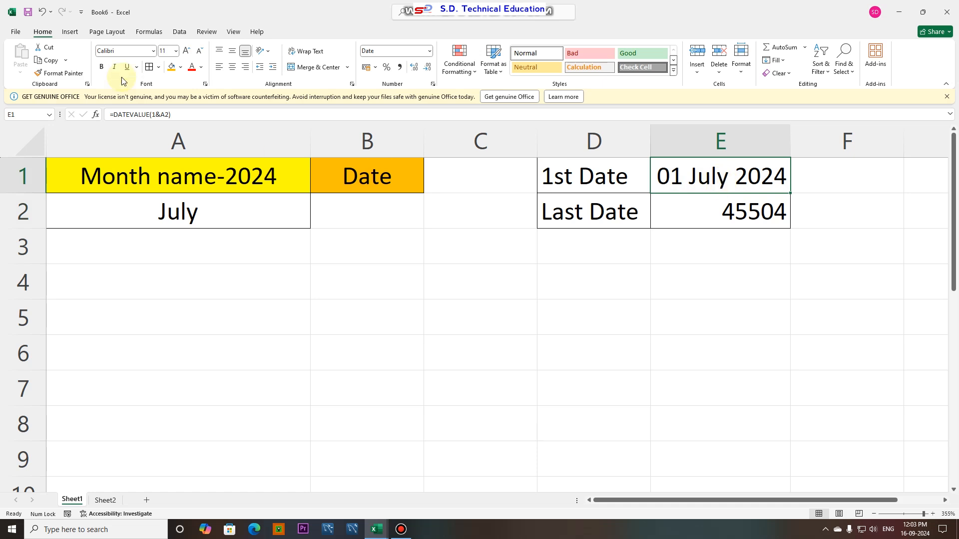
{"action": "left_click", "coordinate": [60, 74]}
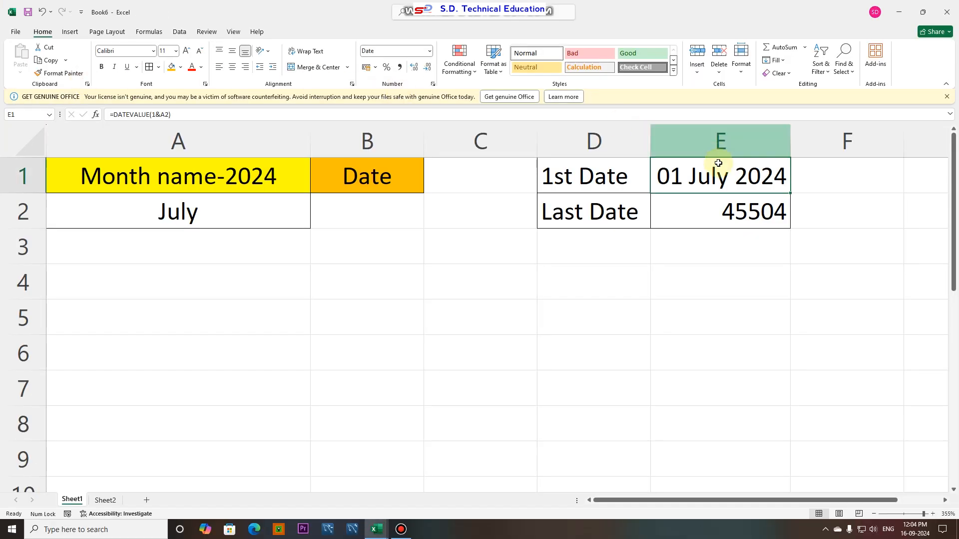
{"action": "left_click", "coordinate": [59, 74]}
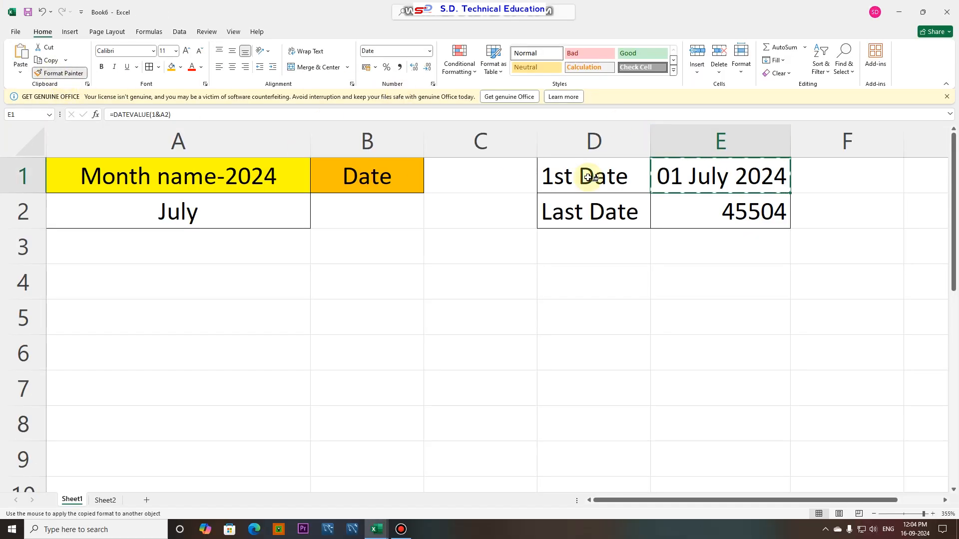
{"action": "left_click", "coordinate": [713, 211]}
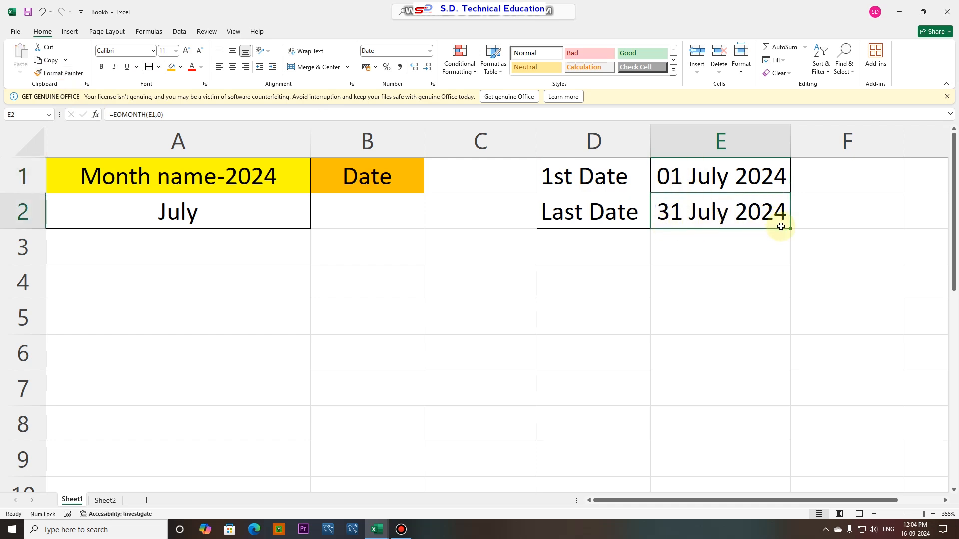
{"action": "key", "text": "Down"}
{"action": "key", "text": "Down"}
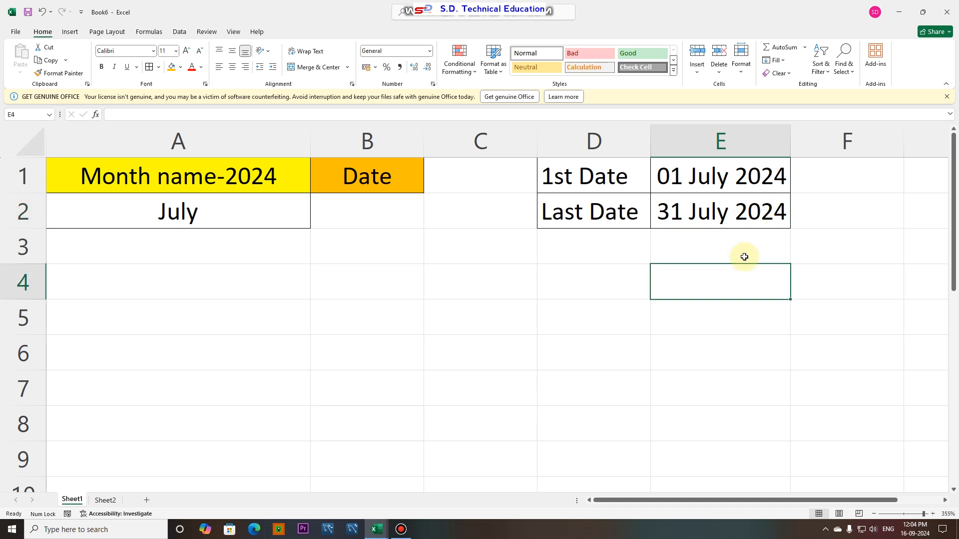
Choose September as the month in cell A2 and auto-fit the width of column E
{"action": "left_click", "coordinate": [200, 214]}
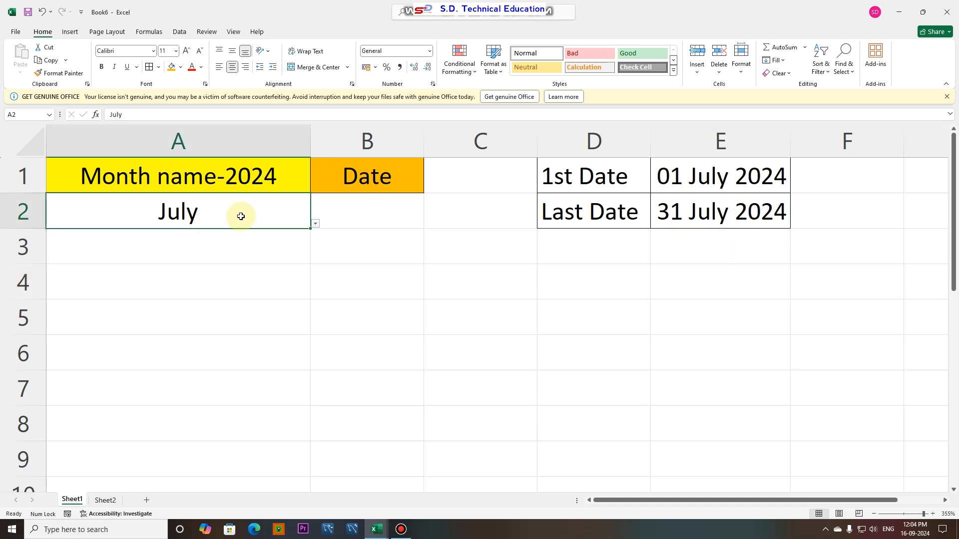
{"action": "left_click", "coordinate": [315, 224]}
{"action": "left_click", "coordinate": [103, 335]}
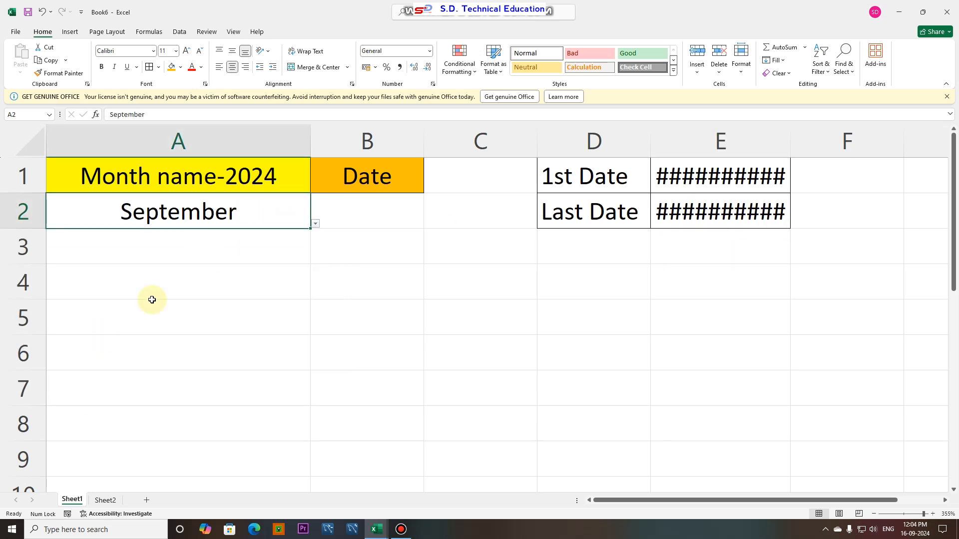
{"action": "double_click", "coordinate": [791, 142]}
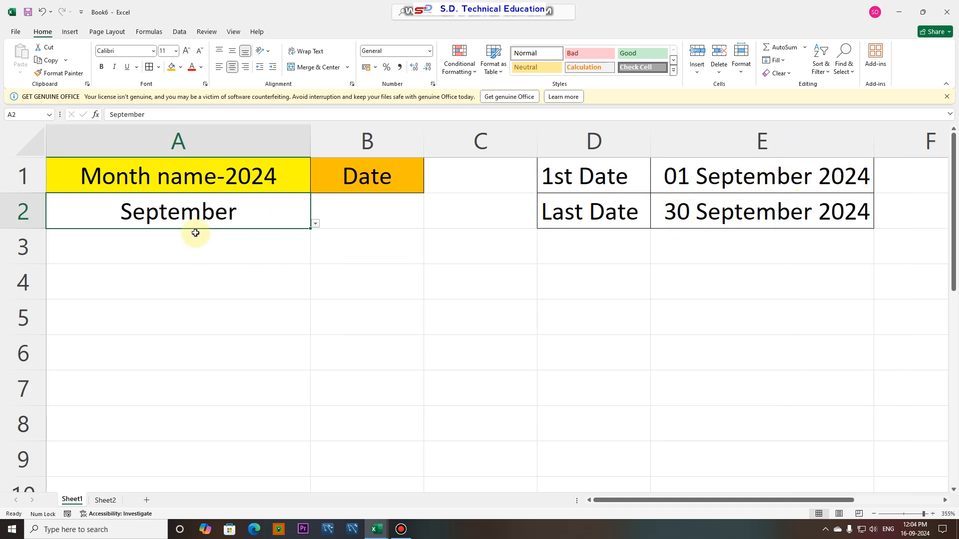
Choose January as the month in cell A2 and narrow column E to suit the shorter dates
{"action": "left_click", "coordinate": [315, 223]}
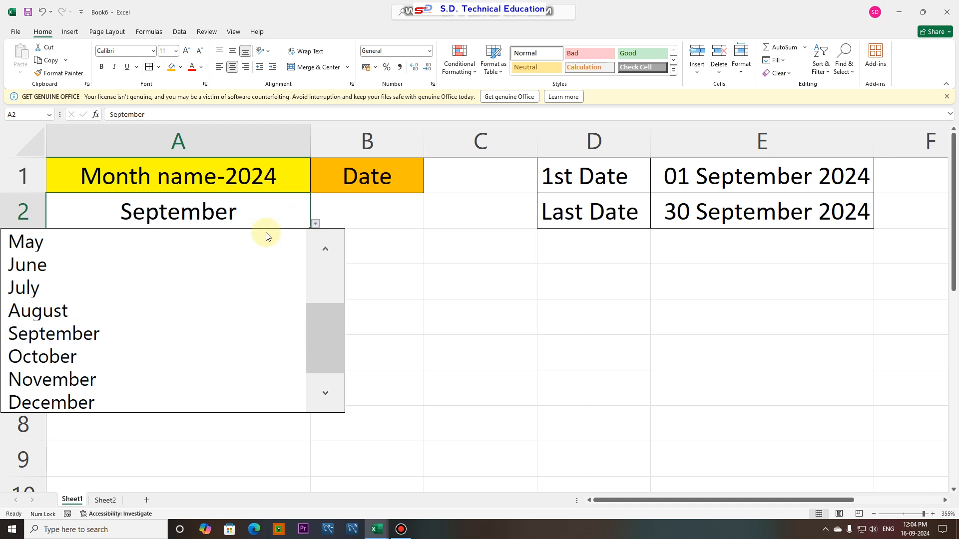
{"action": "scroll", "coordinate": [334, 295], "scroll_direction": "up", "scroll_amount": 4}
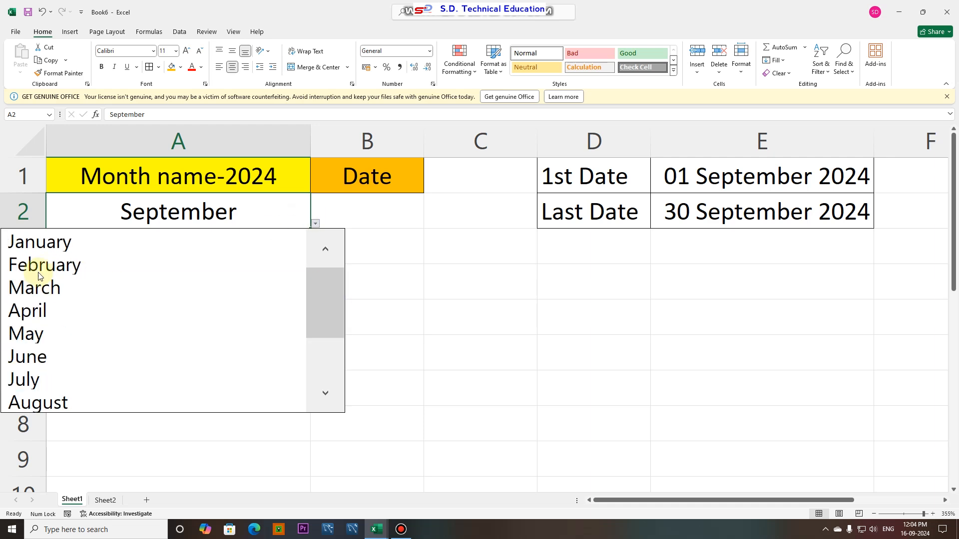
{"action": "left_click", "coordinate": [47, 245]}
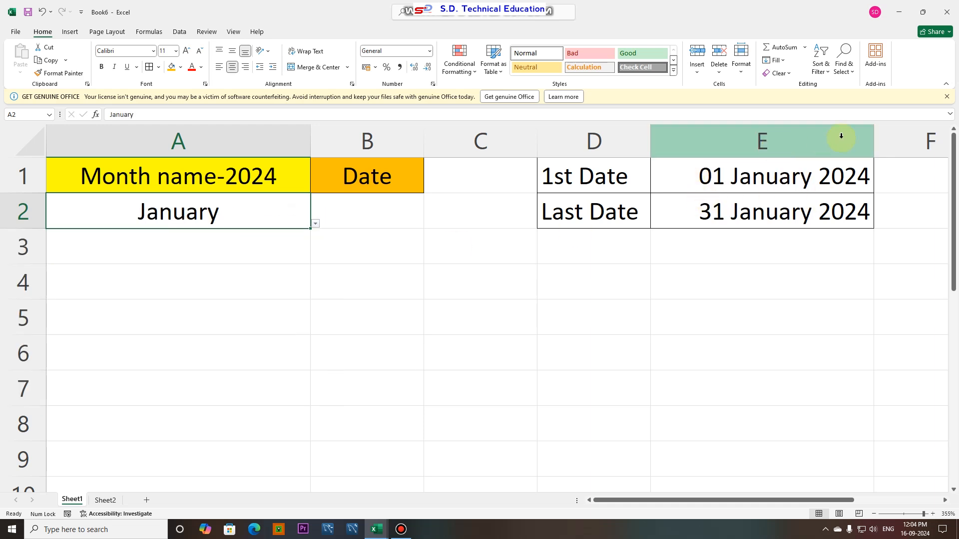
{"action": "left_click_drag", "start_coordinate": [874, 135], "coordinate": [847, 137]}
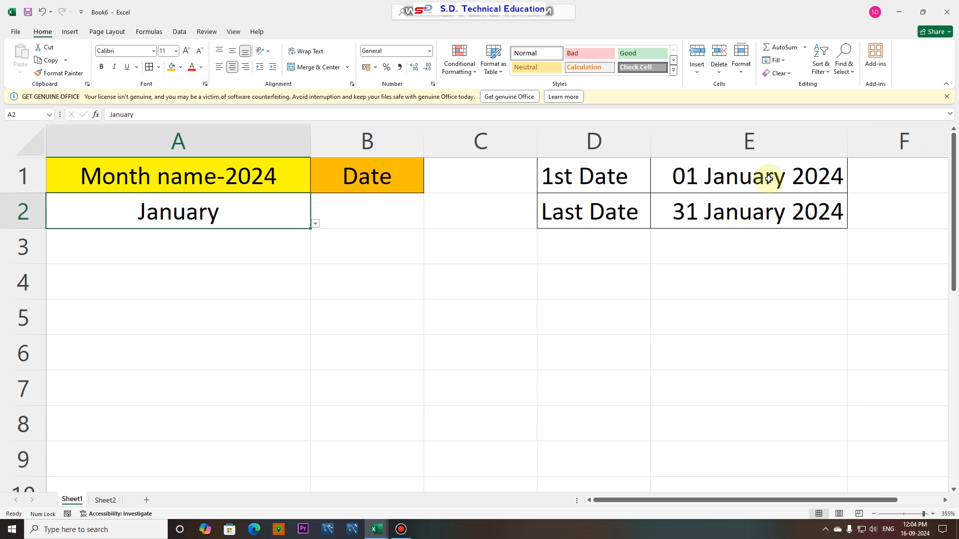
Enter the formula =E1 in cell B2, directly below the Date header
{"action": "left_click_drag", "start_coordinate": [349, 210], "coordinate": [353, 488]}
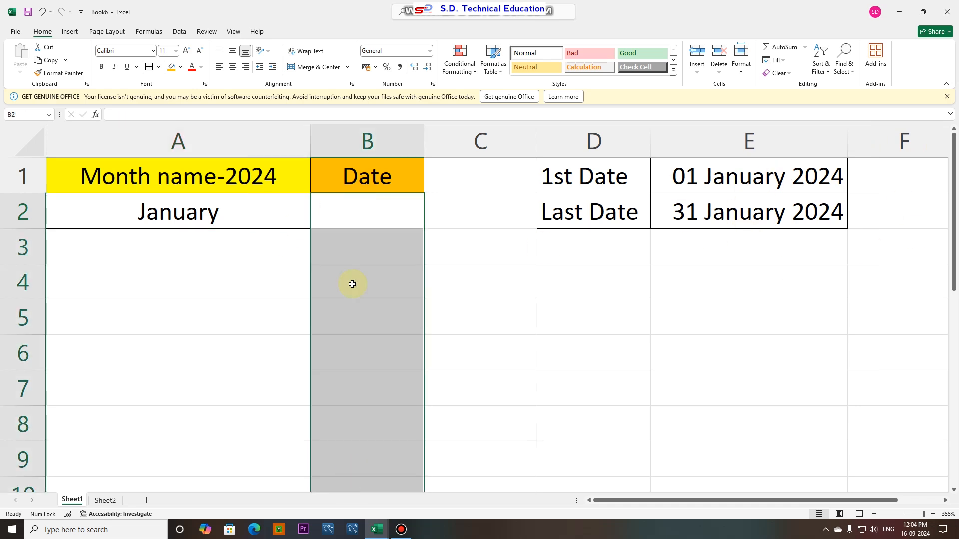
{"action": "left_click", "coordinate": [367, 202]}
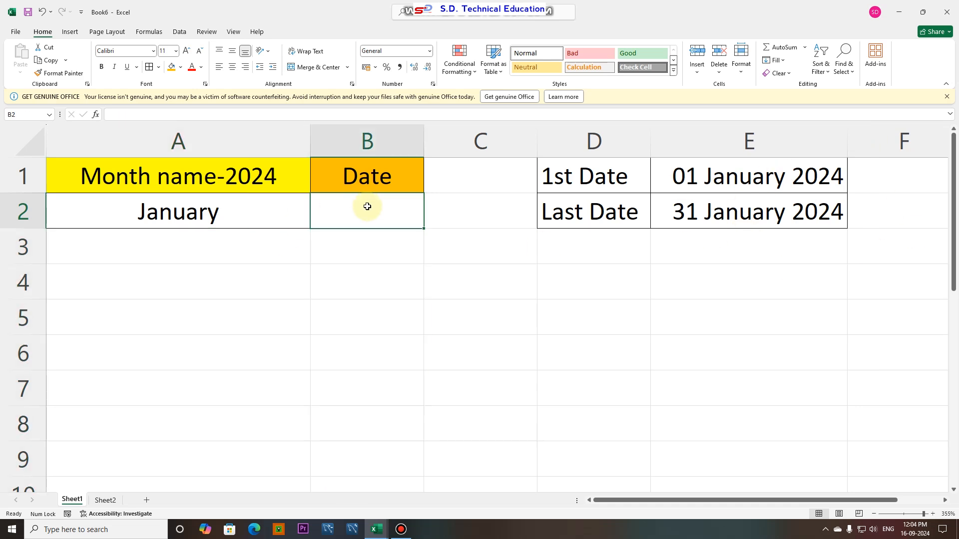
{"action": "type", "text": "="}
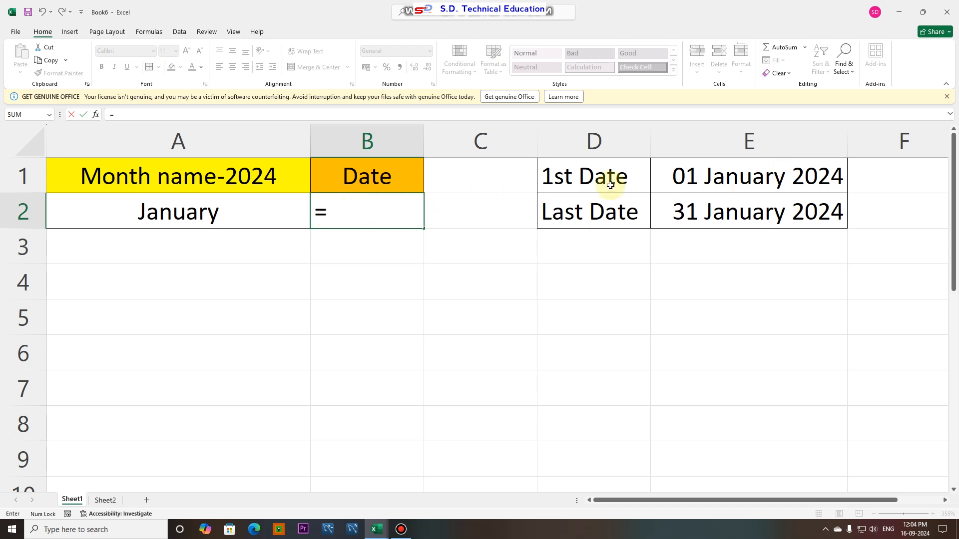
{"action": "left_click", "coordinate": [739, 178]}
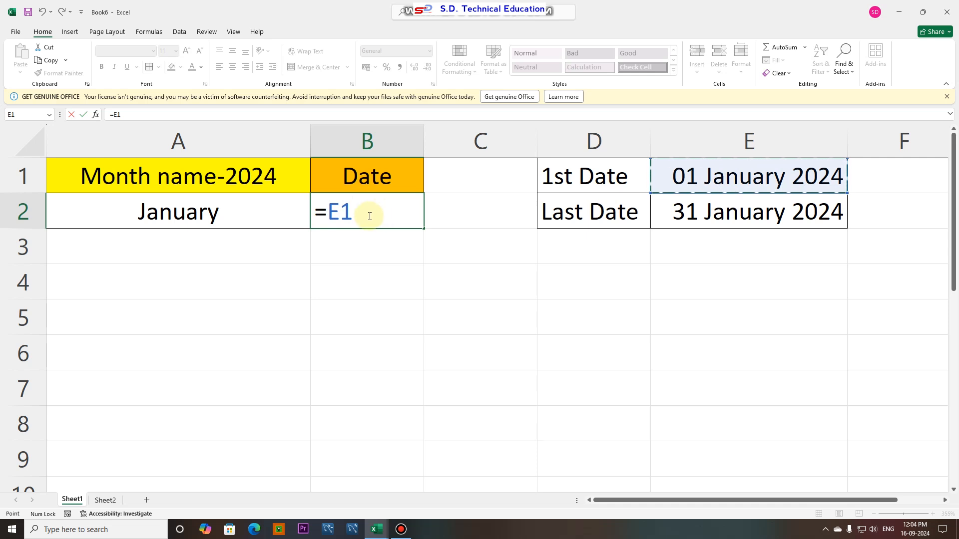
{"action": "key", "text": "Return"}
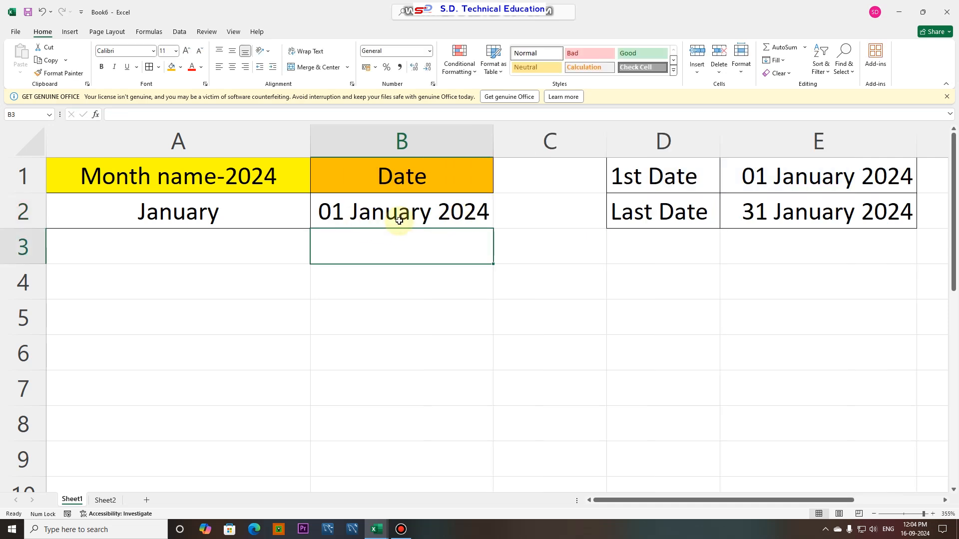
Choose March as the month in cell A2
{"action": "left_click", "coordinate": [255, 219]}
{"action": "left_click", "coordinate": [315, 224]}
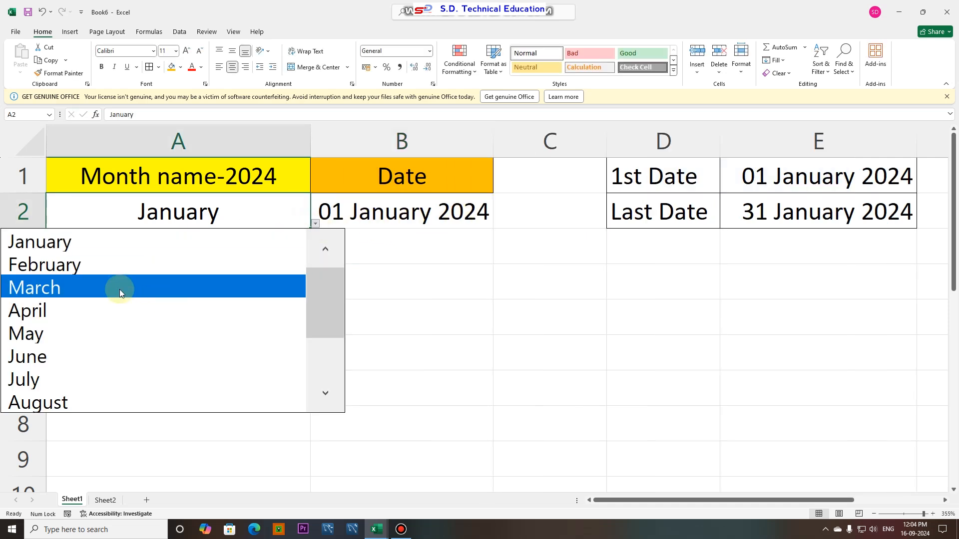
{"action": "left_click", "coordinate": [119, 287]}
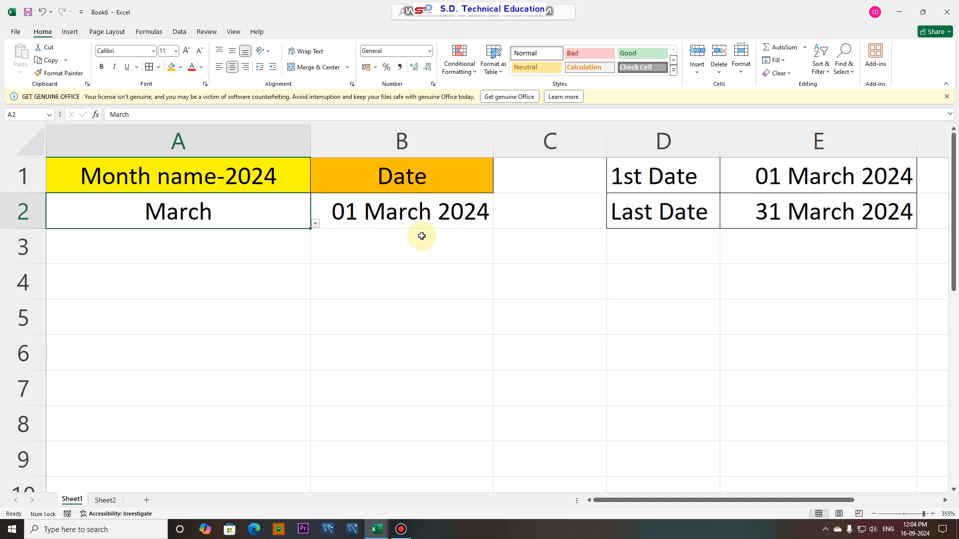
Write the formula =IF(B2<E2,B2+1,"") in cell B3, below the first date of the month
{"action": "left_click", "coordinate": [372, 248]}
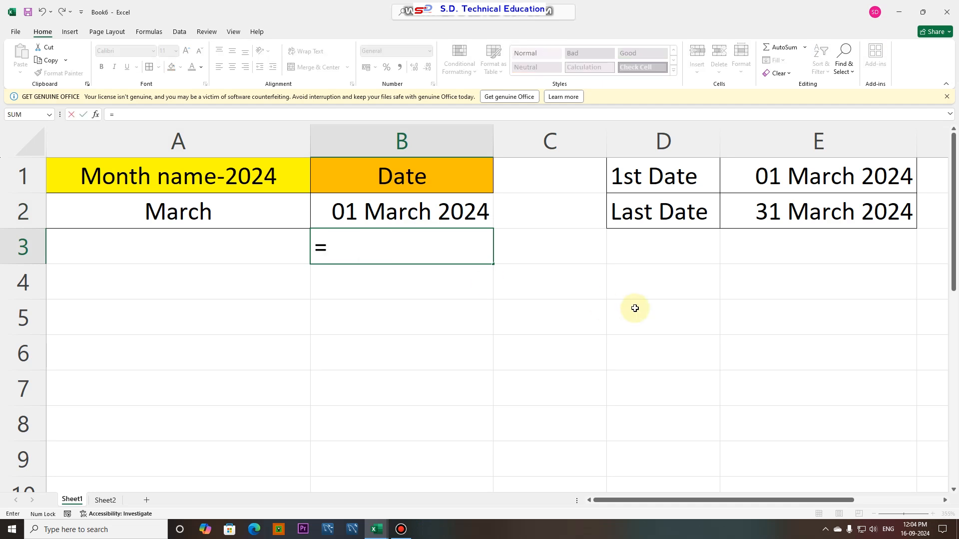
{"action": "type", "text": "if"}
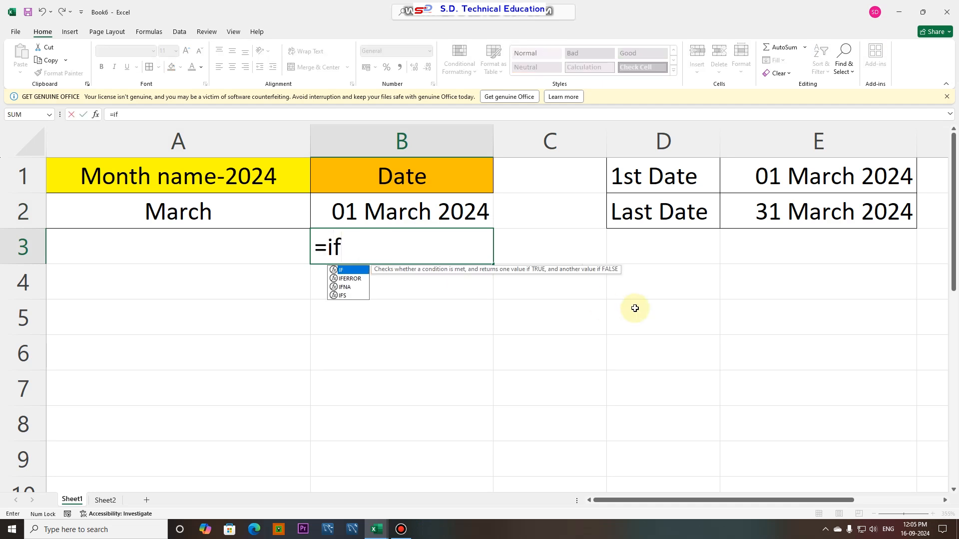
{"action": "type", "text": "("}
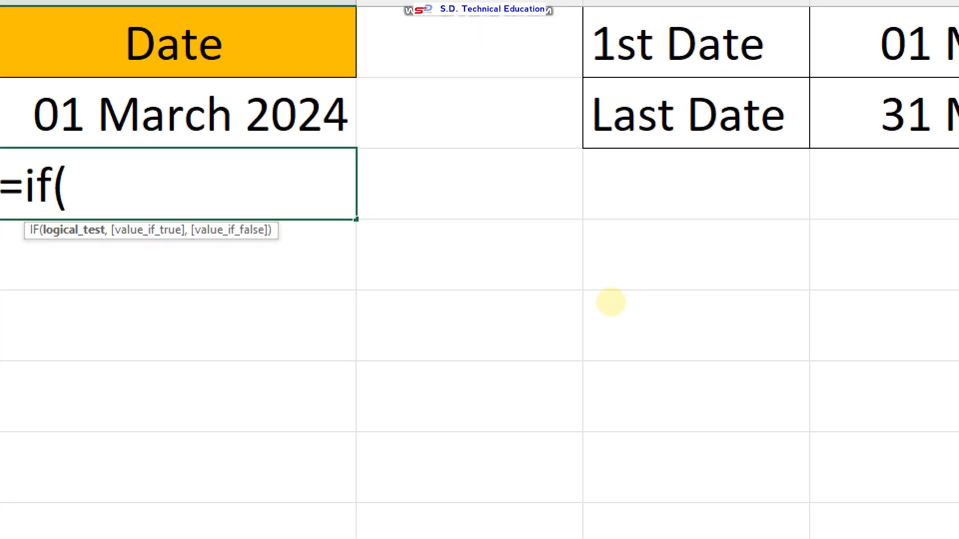
{"action": "left_click_drag", "start_coordinate": [222, 291], "coordinate": [476, 293]}
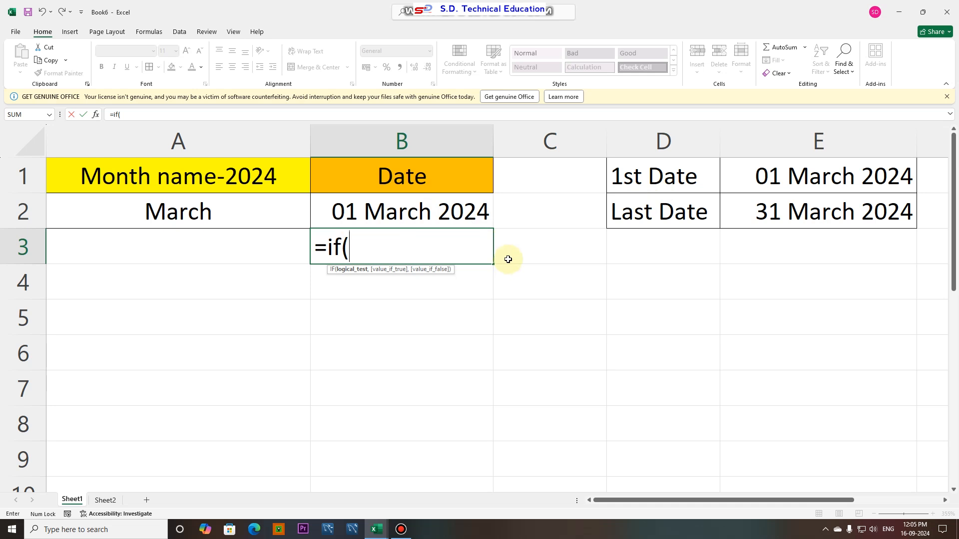
{"action": "left_click", "coordinate": [387, 212]}
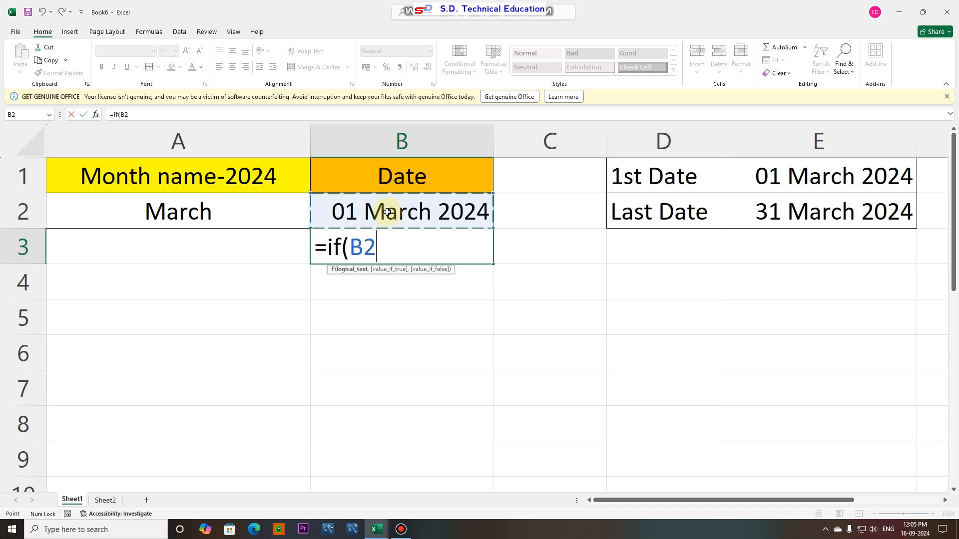
{"action": "type", "text": "<"}
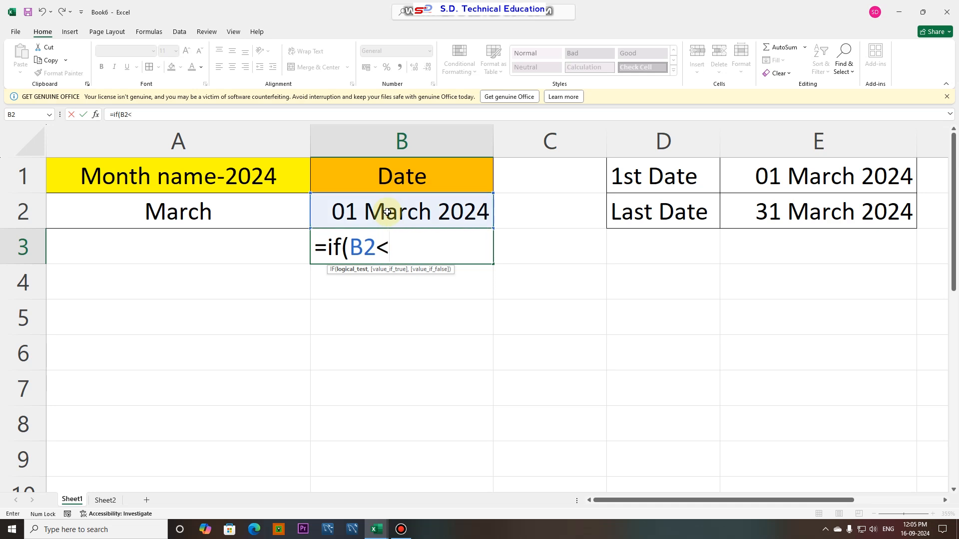
{"action": "left_click", "coordinate": [798, 215]}
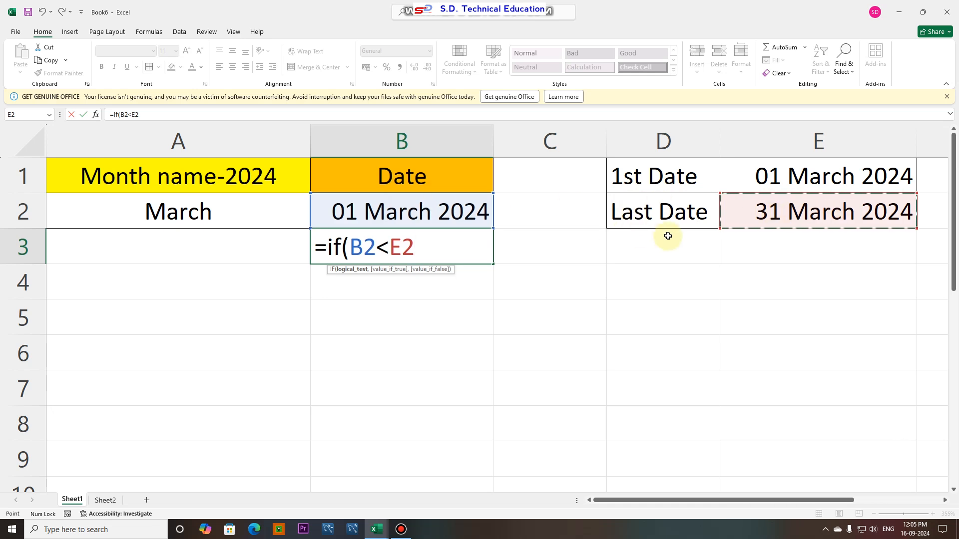
{"action": "type", "text": ","}
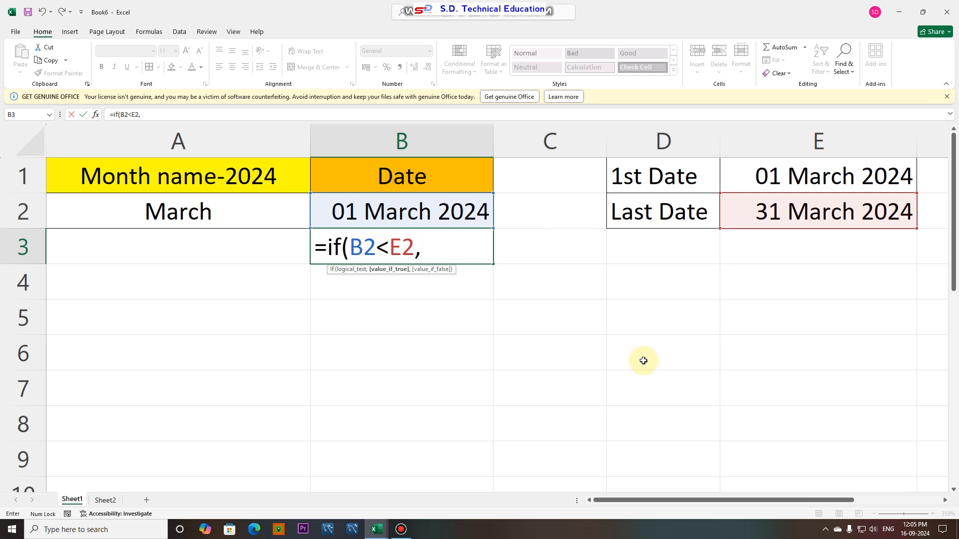
{"action": "left_click", "coordinate": [397, 213]}
{"action": "type", "text": "+"}
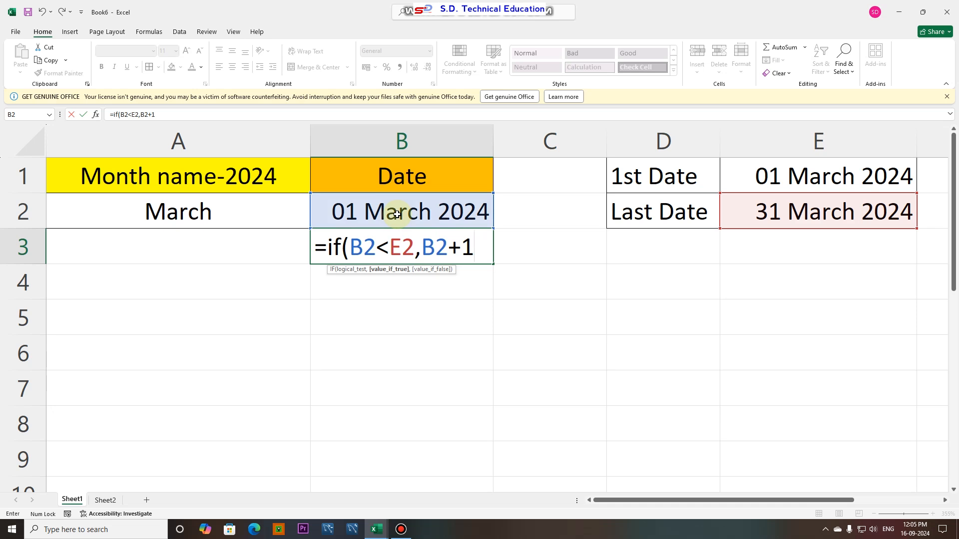
{"action": "type", "text": "1,"}
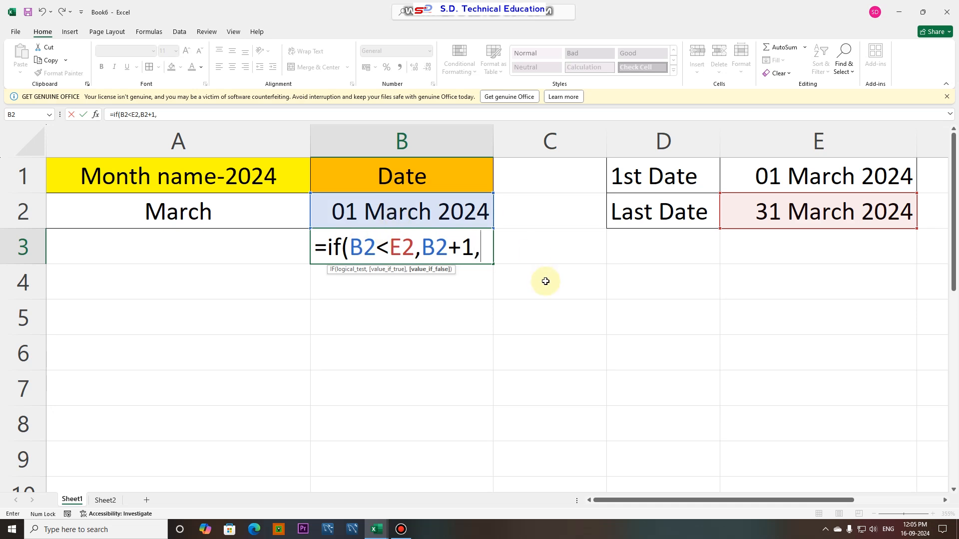
{"action": "type", "text": "\"\")"}
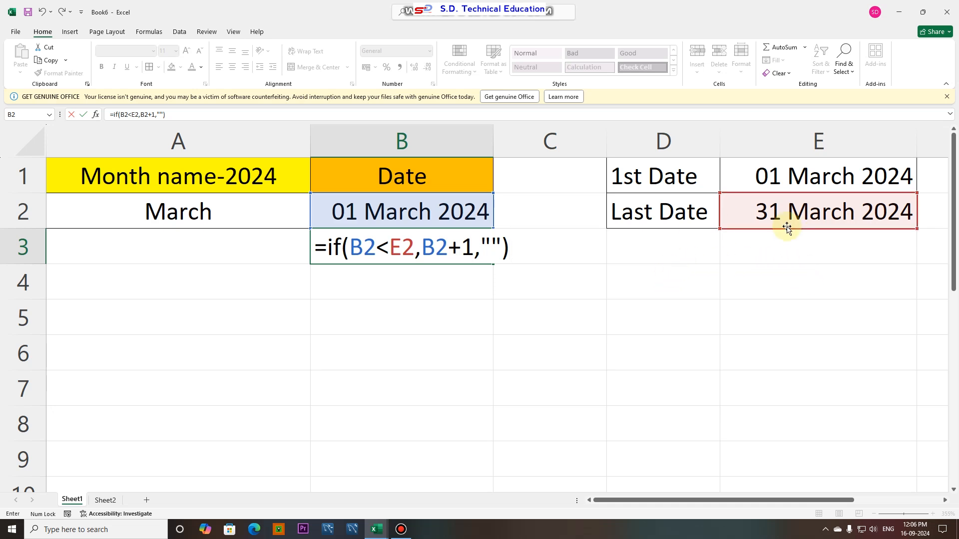
Make the E2 reference in B3's formula absolute as $E$2 and commit the formula
{"action": "left_click_drag", "start_coordinate": [412, 250], "coordinate": [395, 250]}
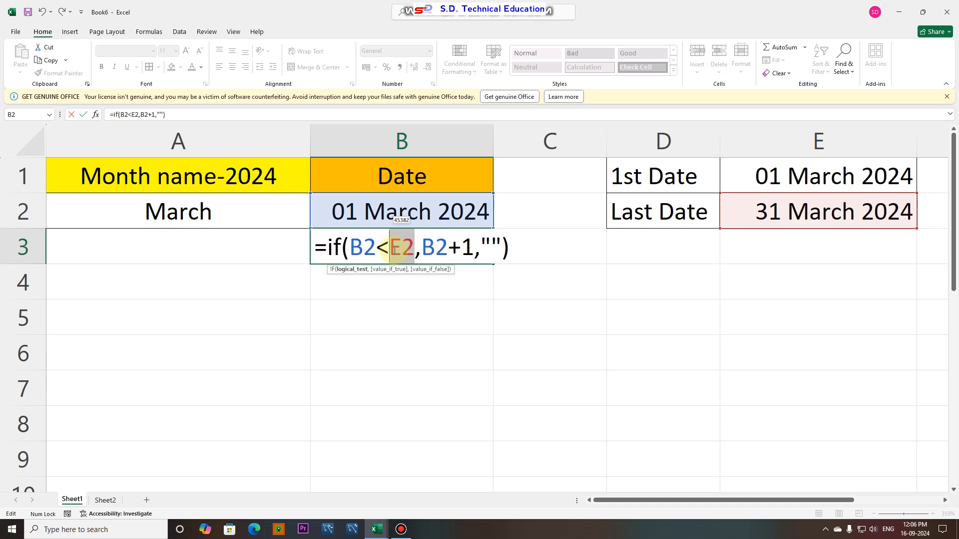
{"action": "key", "text": "F4"}
{"action": "left_click", "coordinate": [555, 249]}
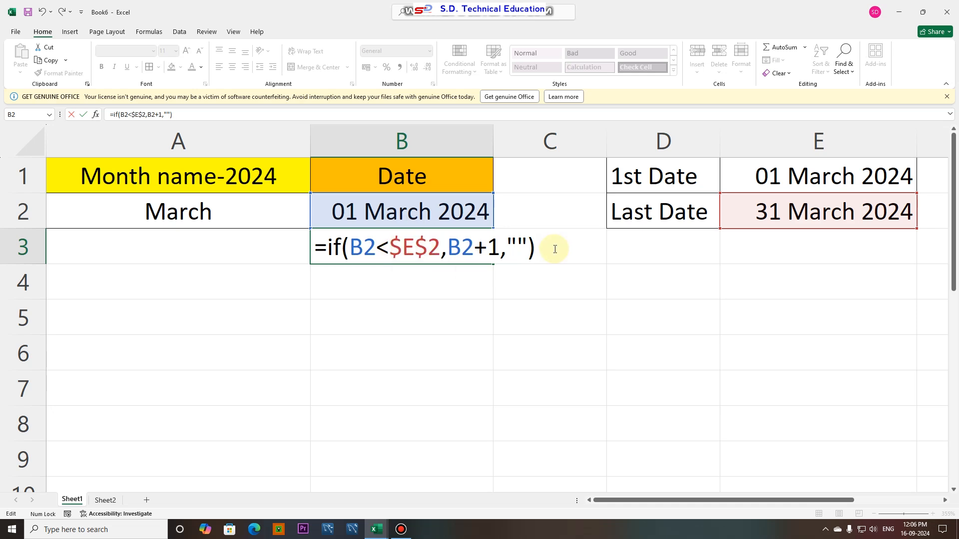
{"action": "key", "text": "Return"}
Fill B3's formula down column B to row 33, then add borders and centre the filled cells
{"action": "left_click", "coordinate": [418, 247]}
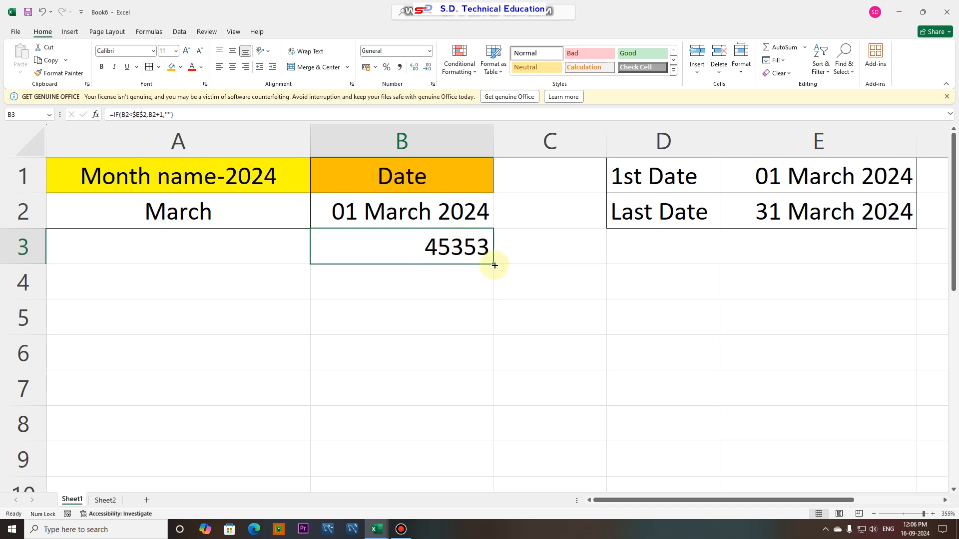
{"action": "left_click_drag", "start_coordinate": [494, 265], "coordinate": [488, 471]}
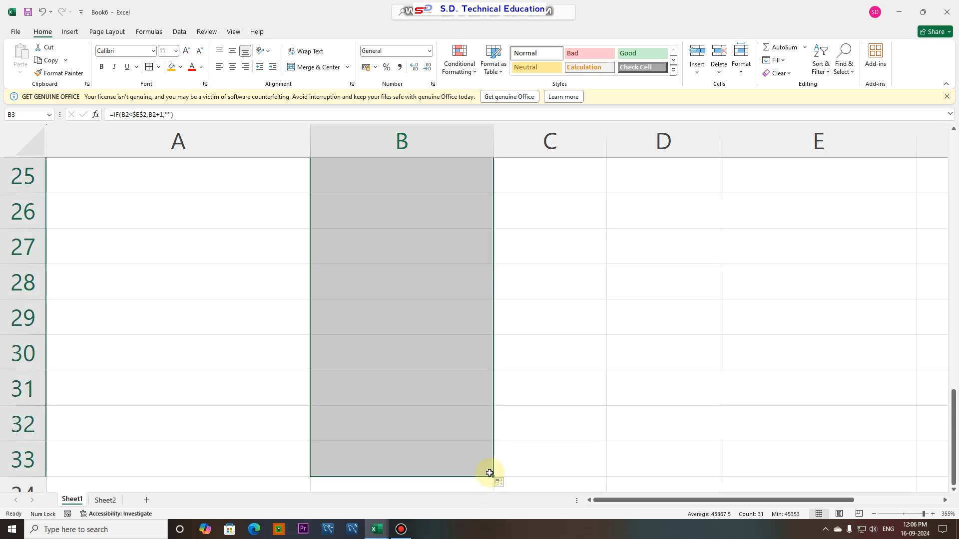
{"action": "scroll", "coordinate": [484, 457], "scroll_direction": "up", "scroll_amount": 8}
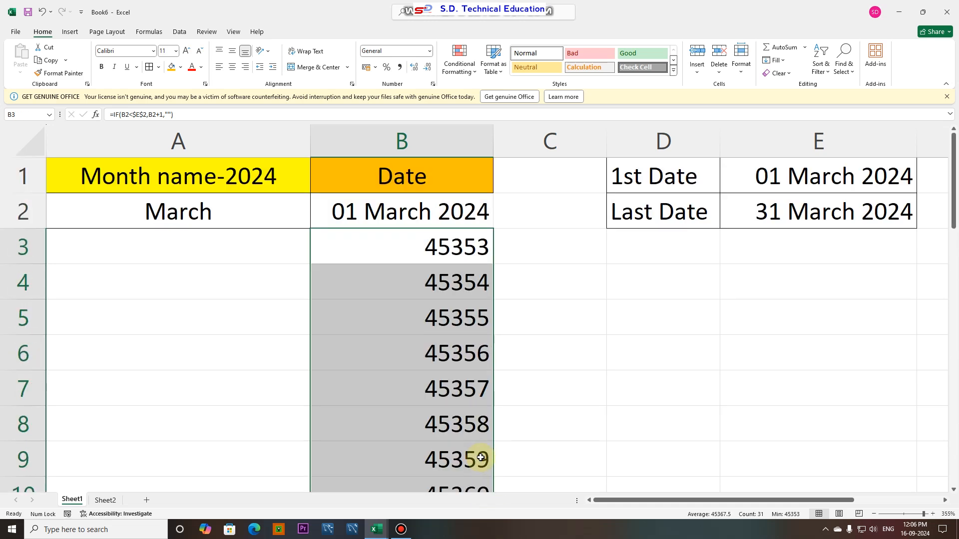
{"action": "left_click", "coordinate": [148, 66]}
{"action": "left_click", "coordinate": [232, 66]}
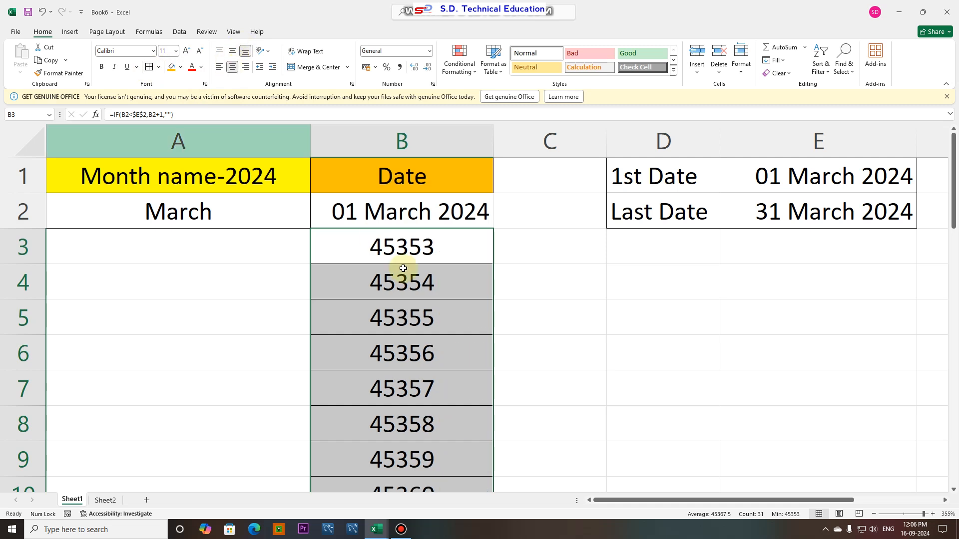
Copy the date formatting of cell B2 onto the serial numbers below it in column B with Format Painter
{"action": "left_click", "coordinate": [401, 214]}
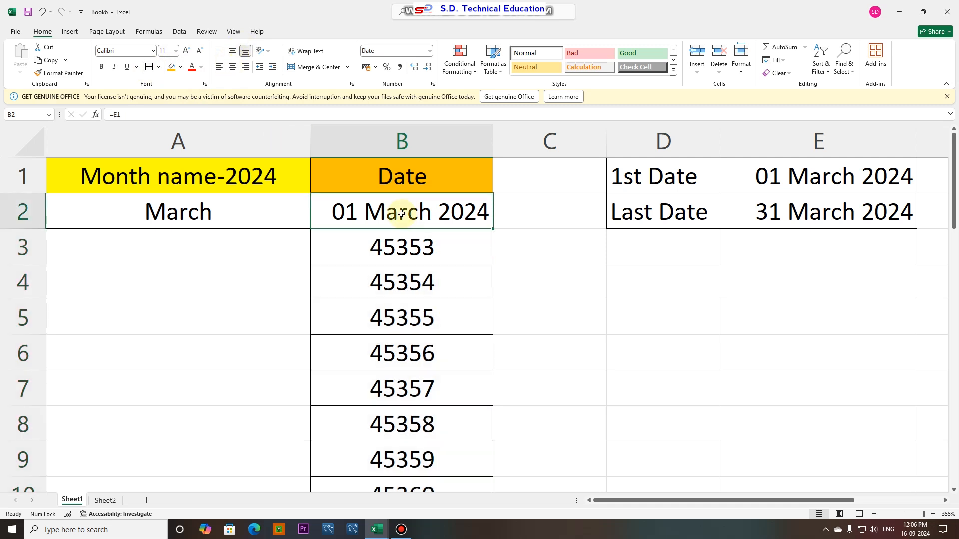
{"action": "left_click", "coordinate": [72, 78]}
{"action": "mouse_move", "coordinate": [407, 246]}
{"action": "left_mouse_down"}
{"action": "mouse_move", "coordinate": [423, 490]}
{"action": "mouse_move", "coordinate": [436, 507]}
{"action": "mouse_move", "coordinate": [454, 381]}
{"action": "mouse_move", "coordinate": [449, 420]}
{"action": "left_mouse_up"}
{"action": "scroll", "coordinate": [454, 384], "scroll_direction": "up", "scroll_amount": 8}
{"action": "left_click", "coordinate": [449, 372]}
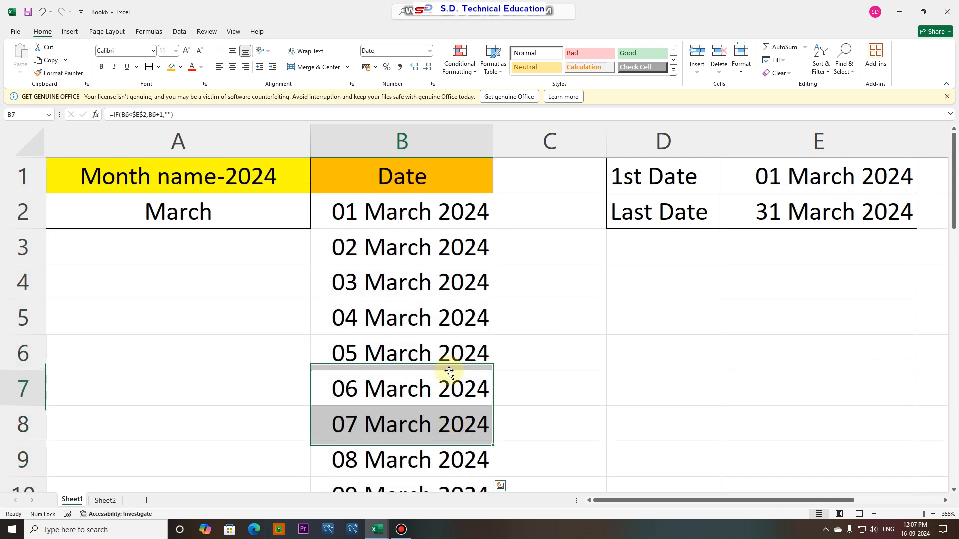
{"action": "left_click_drag", "start_coordinate": [407, 203], "coordinate": [417, 443]}
{"action": "scroll", "coordinate": [374, 298], "scroll_direction": "up", "scroll_amount": 8}
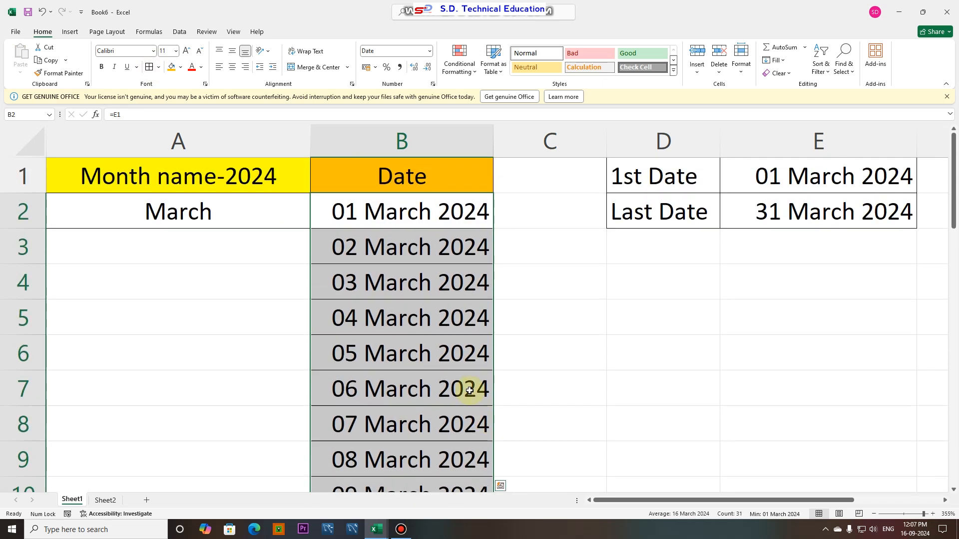
{"action": "left_click", "coordinate": [469, 391]}
Choose August as the month in cell A2
{"action": "left_click", "coordinate": [274, 222]}
{"action": "left_click", "coordinate": [315, 223]}
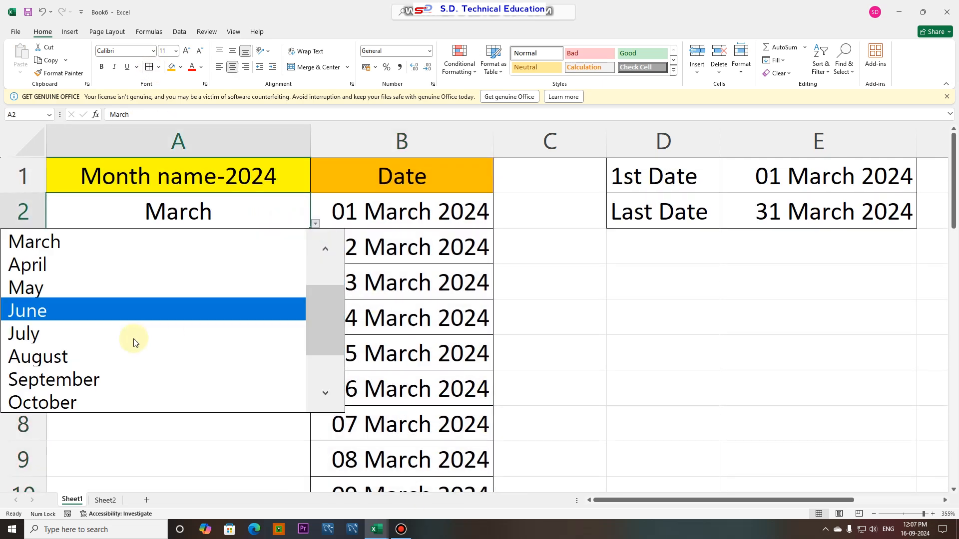
{"action": "left_click", "coordinate": [115, 353]}
Choose November as the month in cell A2 and auto-fit the width of column B
{"action": "left_click", "coordinate": [315, 224]}
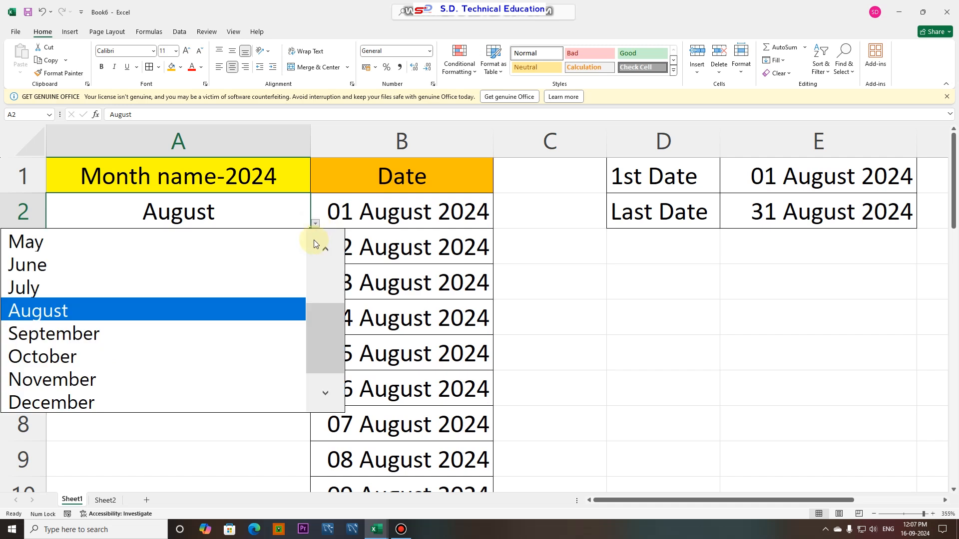
{"action": "left_click", "coordinate": [178, 385]}
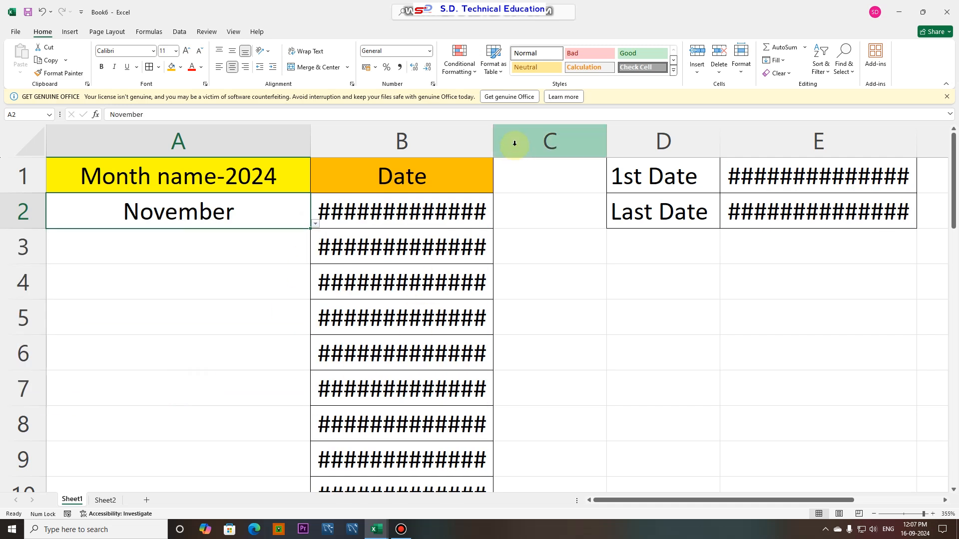
{"action": "double_click", "coordinate": [491, 140]}
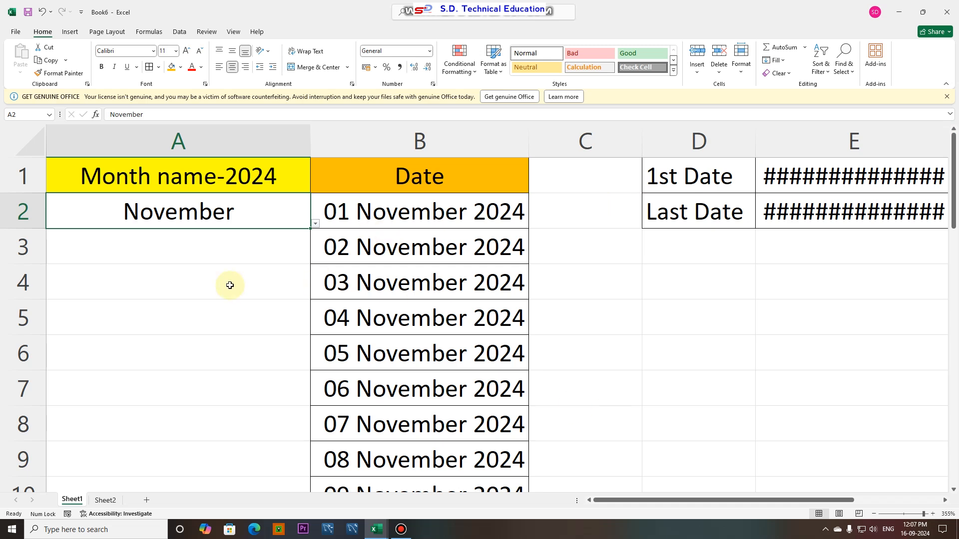
Choose June as the month in cell A2 and look through the dates listed in column B
{"action": "left_click", "coordinate": [315, 223]}
{"action": "left_click", "coordinate": [38, 267]}
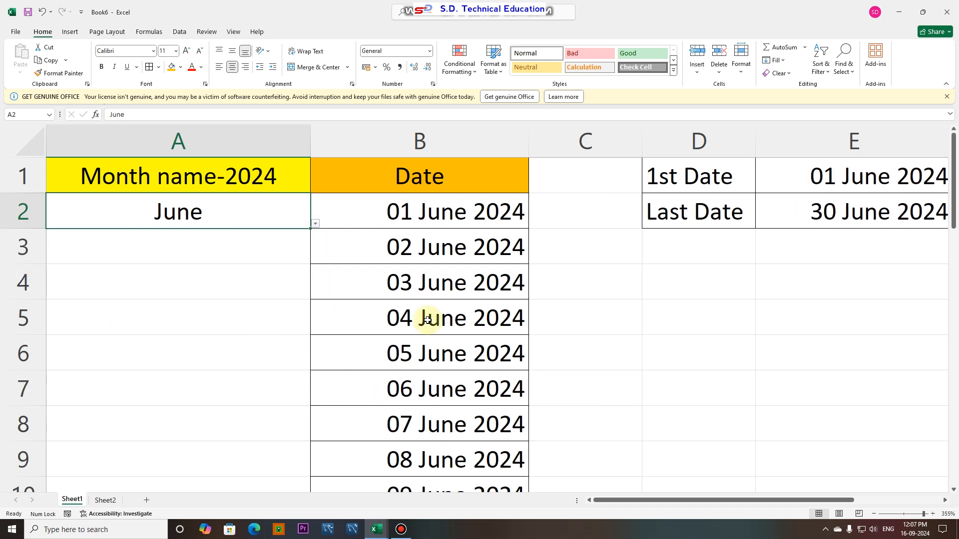
{"action": "scroll", "coordinate": [453, 354], "scroll_direction": "down", "scroll_amount": 10}
{"action": "scroll", "coordinate": [450, 431], "scroll_direction": "up", "scroll_amount": 10}
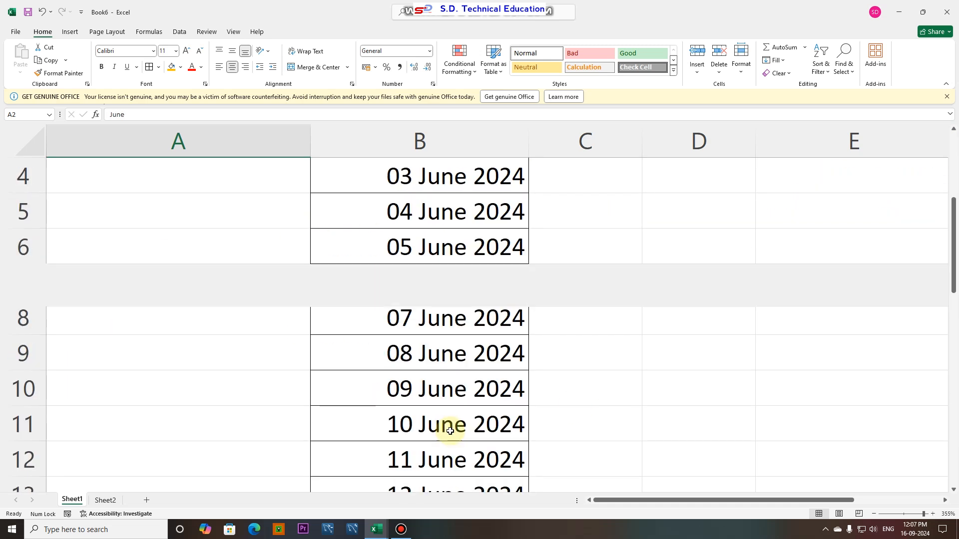
{"action": "scroll", "coordinate": [380, 340], "scroll_direction": "down", "scroll_amount": 10}
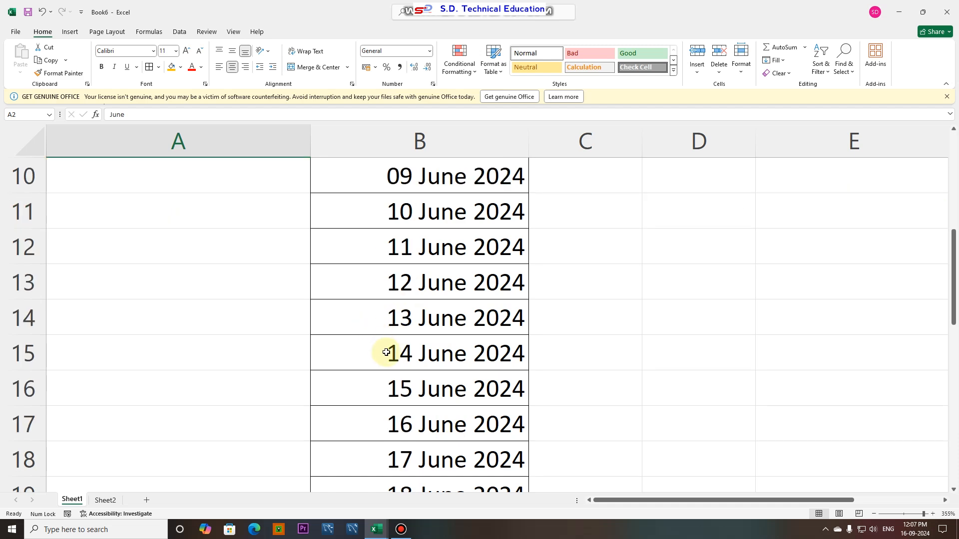
{"action": "scroll", "coordinate": [413, 378], "scroll_direction": "up", "scroll_amount": 10}
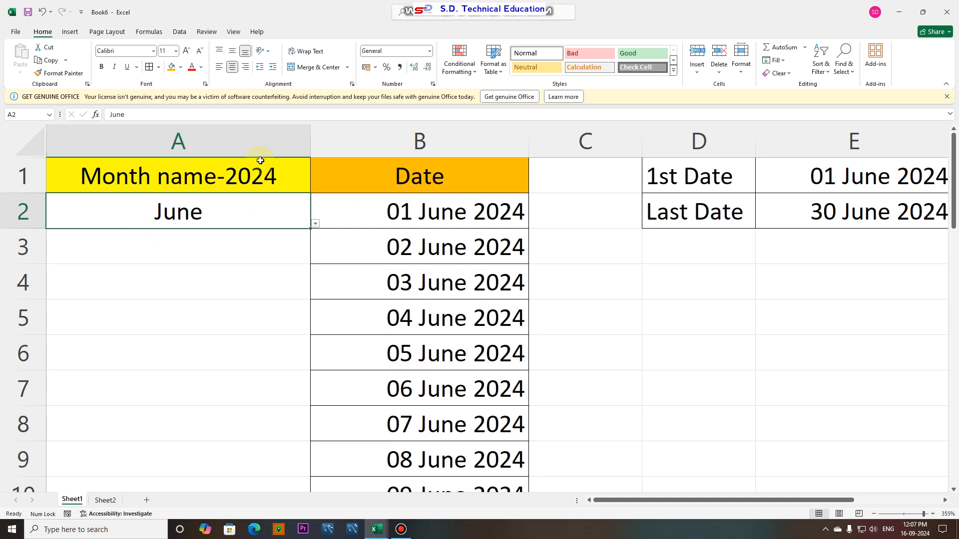
Freeze the panes above row 2 so the header row stays visible, and check it against the lower dates in column B
{"action": "left_click", "coordinate": [234, 32]}
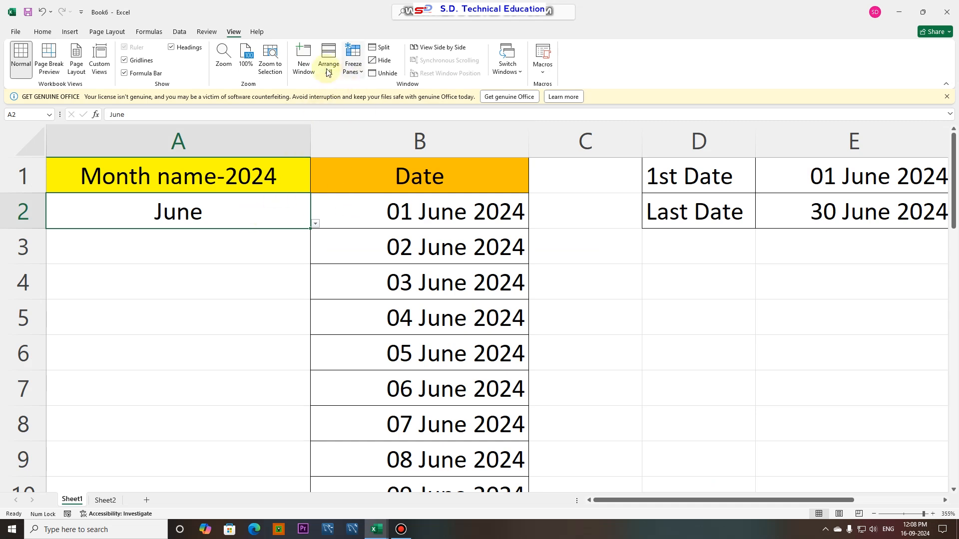
{"action": "left_click", "coordinate": [354, 64]}
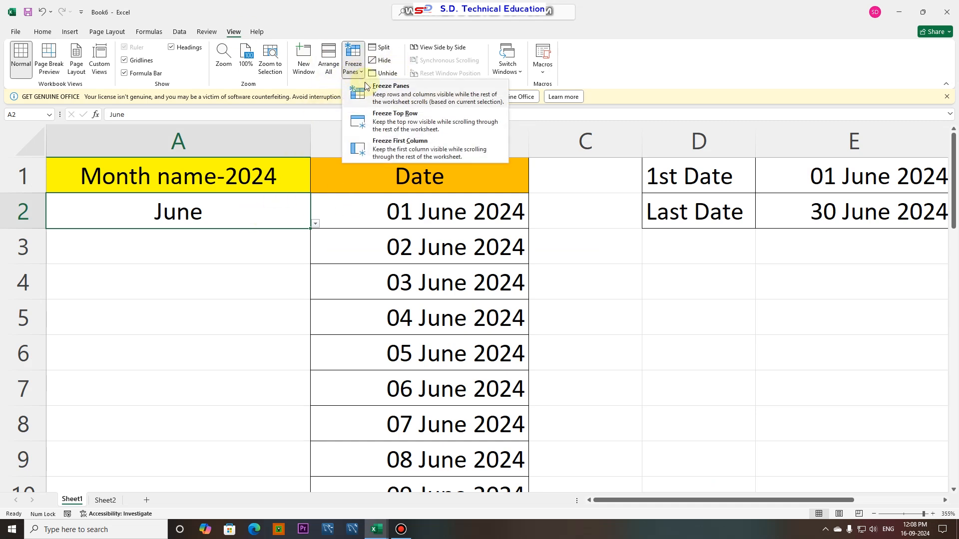
{"action": "left_click", "coordinate": [403, 98]}
{"action": "left_click", "coordinate": [424, 167]}
{"action": "left_click", "coordinate": [398, 239]}
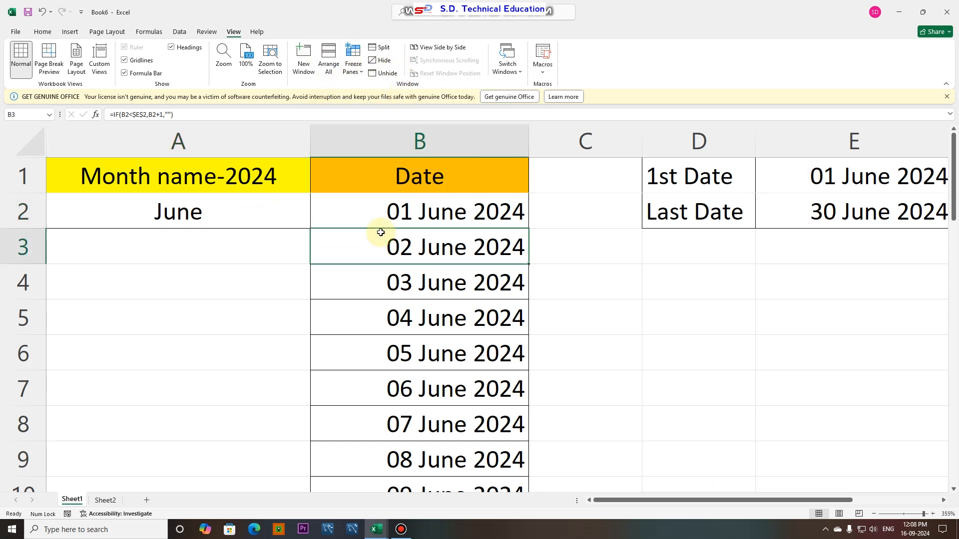
{"action": "scroll", "coordinate": [403, 315], "scroll_direction": "down", "scroll_amount": 3}
{"action": "scroll", "coordinate": [455, 368], "scroll_direction": "down", "scroll_amount": 6}
{"action": "scroll", "coordinate": [456, 400], "scroll_direction": "up", "scroll_amount": 9}
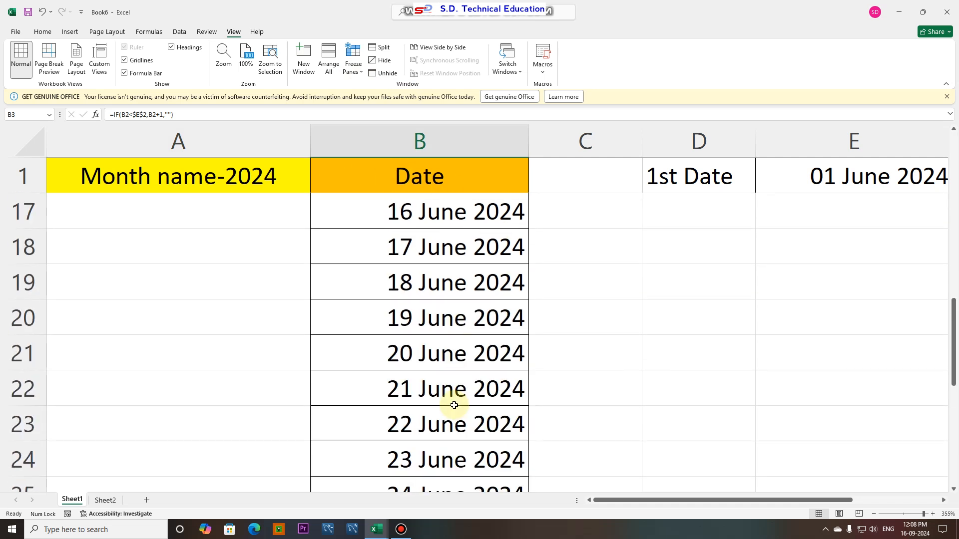
Test the month drop-down in cell A2 by choosing August and October in turn
{"action": "left_click", "coordinate": [286, 213]}
{"action": "left_click", "coordinate": [315, 223]}
{"action": "left_click", "coordinate": [162, 308]}
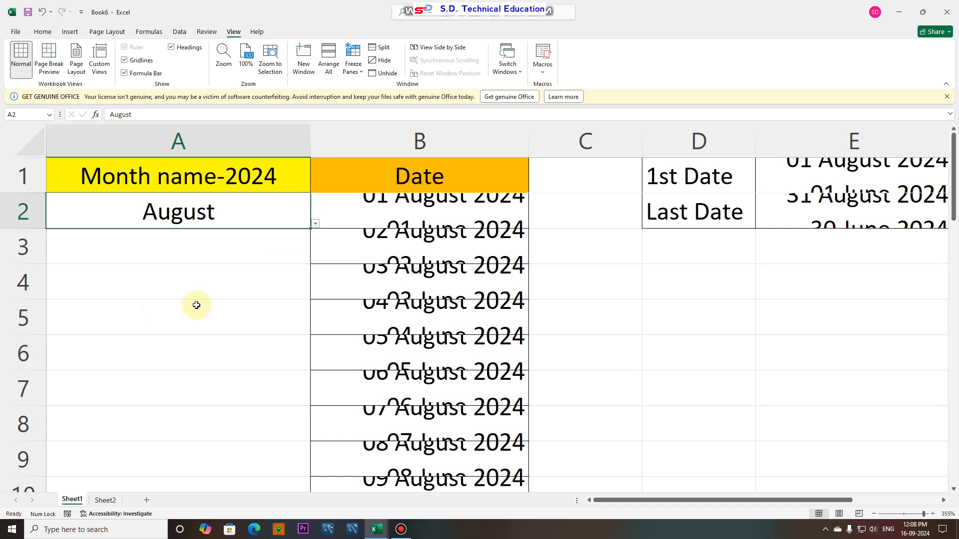
{"action": "left_click", "coordinate": [315, 223]}
{"action": "left_click", "coordinate": [180, 356]}
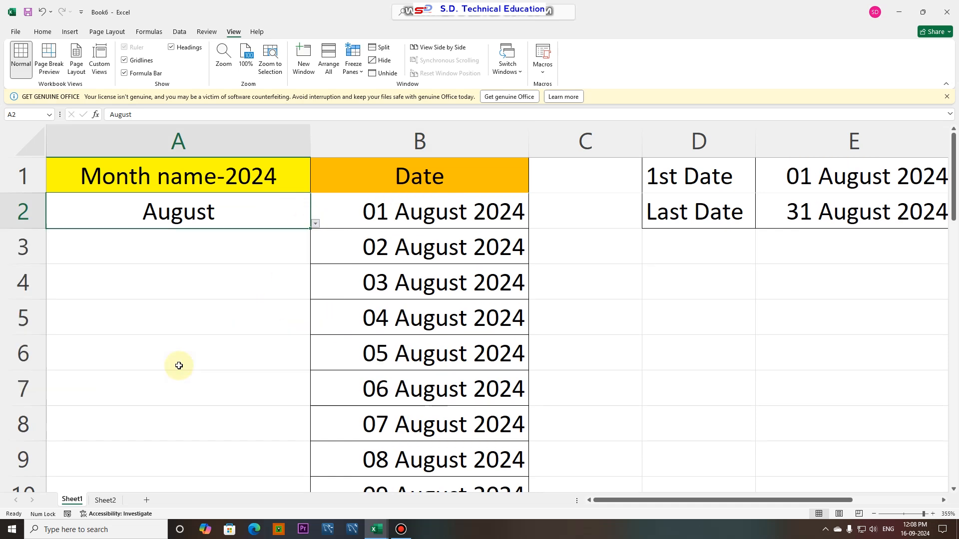
{"action": "left_click", "coordinate": [315, 224]}
Hide helper columns D and E, which hold the first and last dates
{"action": "left_click_drag", "start_coordinate": [708, 145], "coordinate": [789, 136]}
{"action": "right_click", "coordinate": [728, 140]}
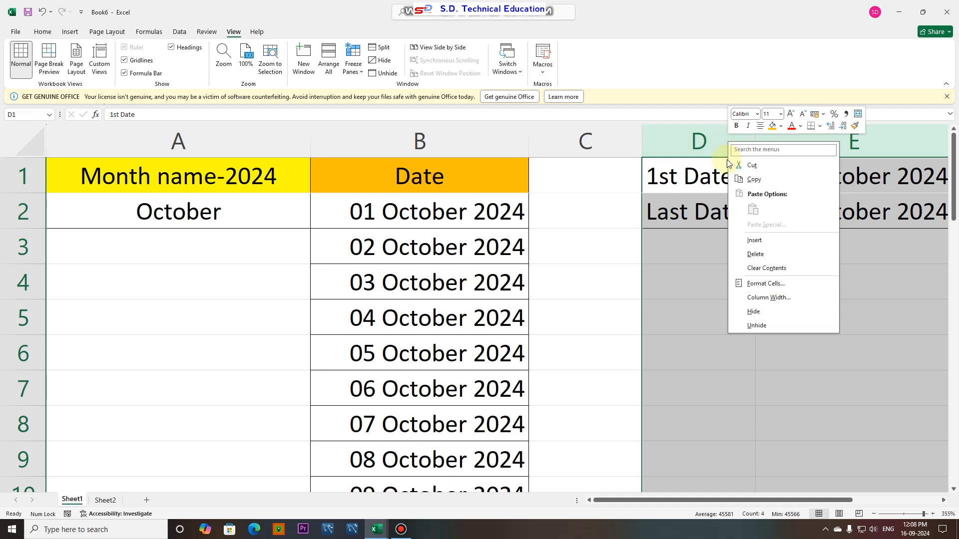
{"action": "left_click", "coordinate": [759, 312]}
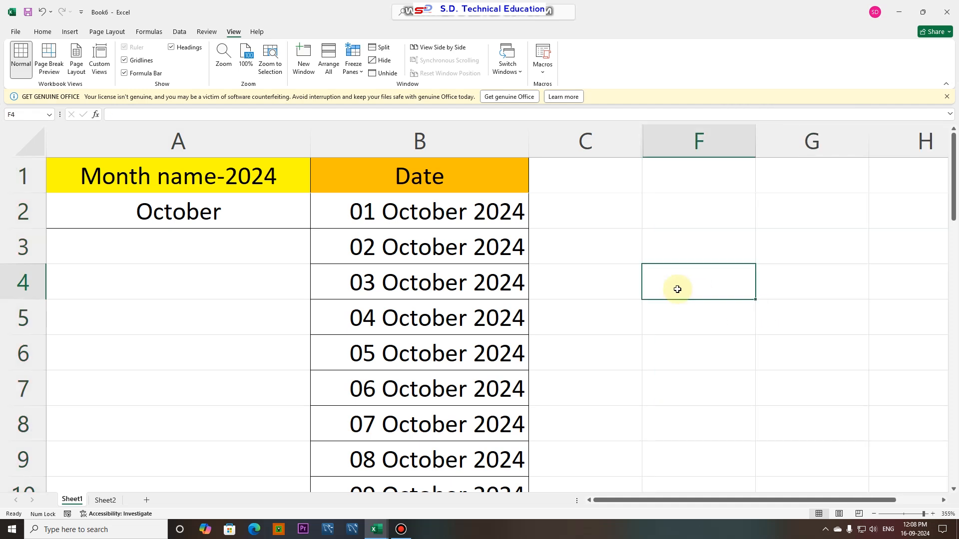
Test the month drop-down in cell A2 with the helper columns hidden by choosing November and July in turn
{"action": "left_click", "coordinate": [258, 212]}
{"action": "left_click", "coordinate": [315, 224]}
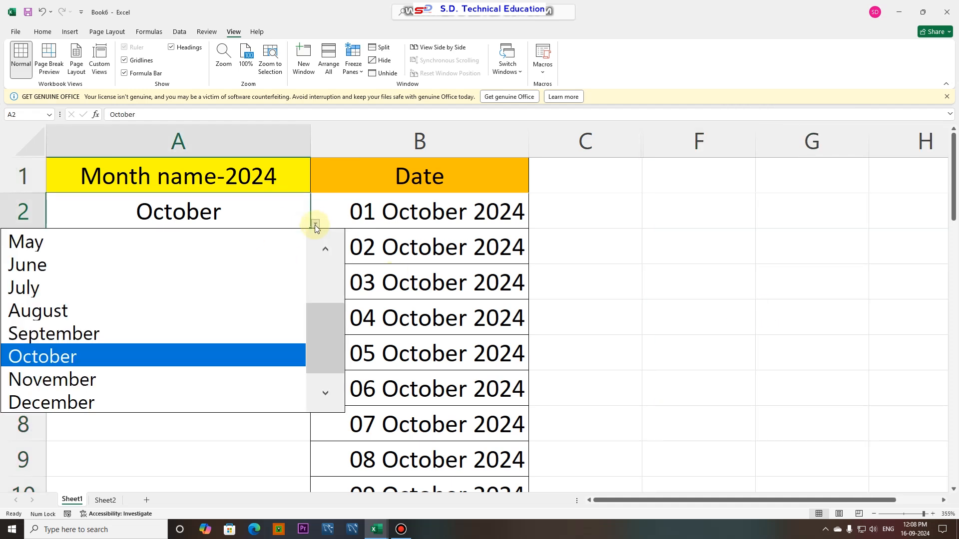
{"action": "left_click", "coordinate": [202, 380]}
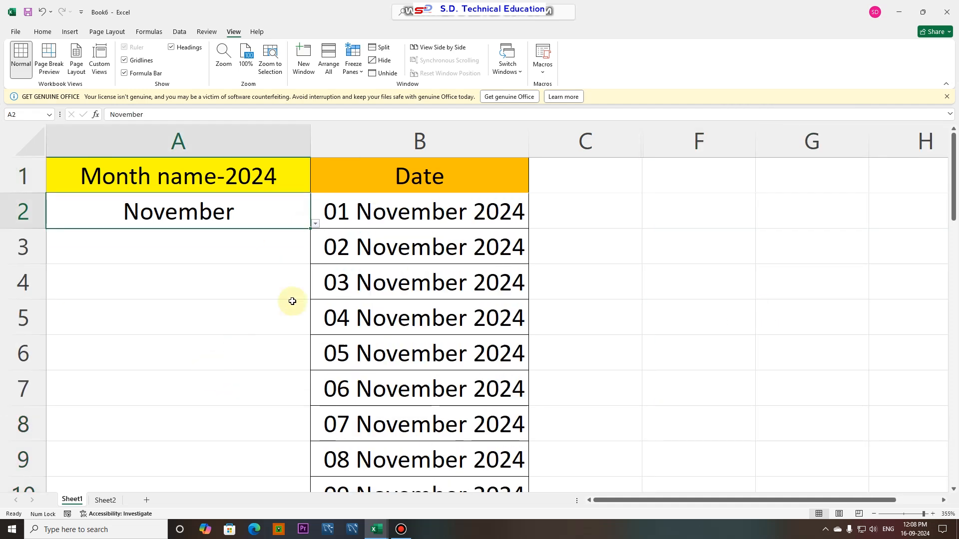
{"action": "left_click", "coordinate": [316, 223]}
{"action": "left_click", "coordinate": [75, 287]}
Set the month in cell A2 to June and review the full list of dates in column B
{"action": "left_click", "coordinate": [315, 223]}
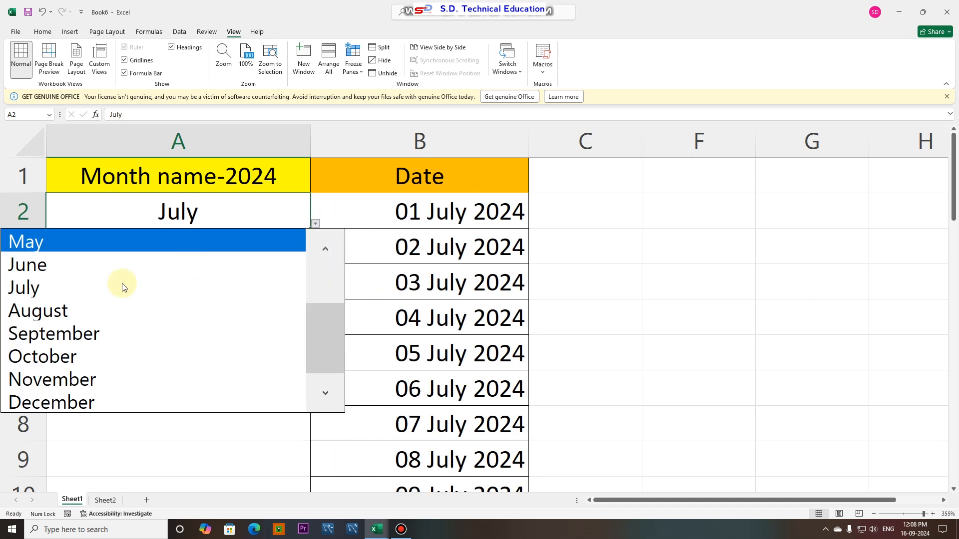
{"action": "left_click", "coordinate": [77, 264]}
{"action": "scroll", "coordinate": [460, 345], "scroll_direction": "down", "scroll_amount": 3}
{"action": "scroll", "coordinate": [460, 346], "scroll_direction": "down", "scroll_amount": 8}
{"action": "scroll", "coordinate": [468, 404], "scroll_direction": "up", "scroll_amount": 11}
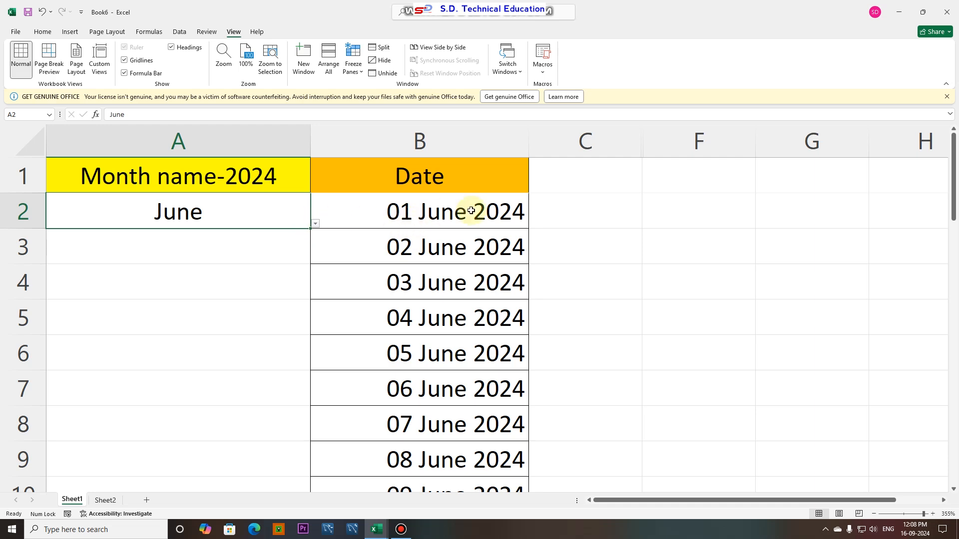
{"action": "scroll", "coordinate": [484, 404], "scroll_direction": "down", "scroll_amount": 7}
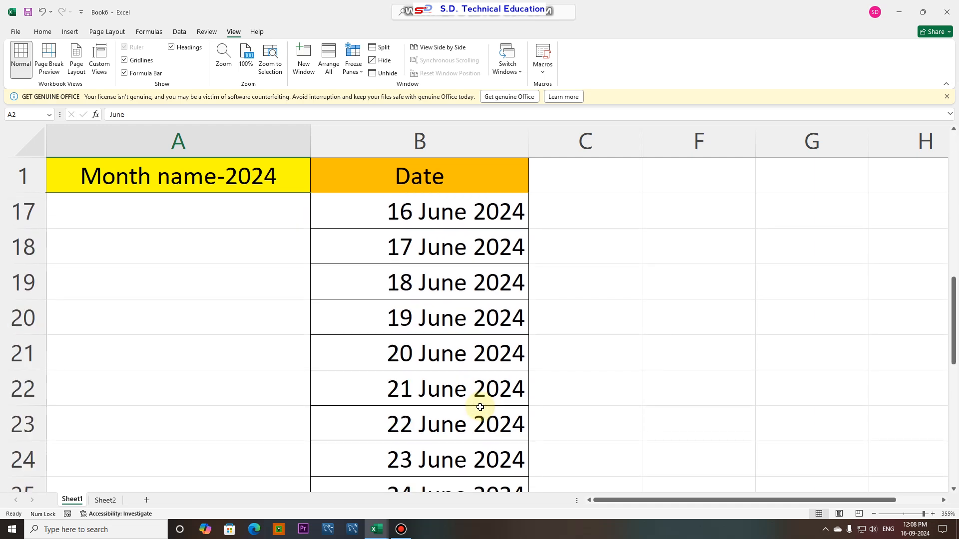
{"action": "scroll", "coordinate": [583, 399], "scroll_direction": "down", "scroll_amount": 3}
{"action": "scroll", "coordinate": [561, 345], "scroll_direction": "up", "scroll_amount": 10}
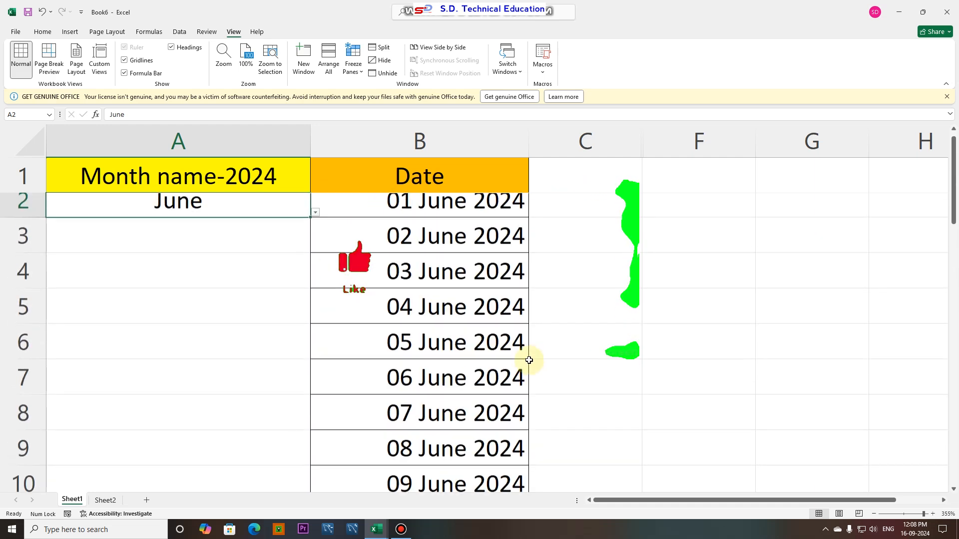